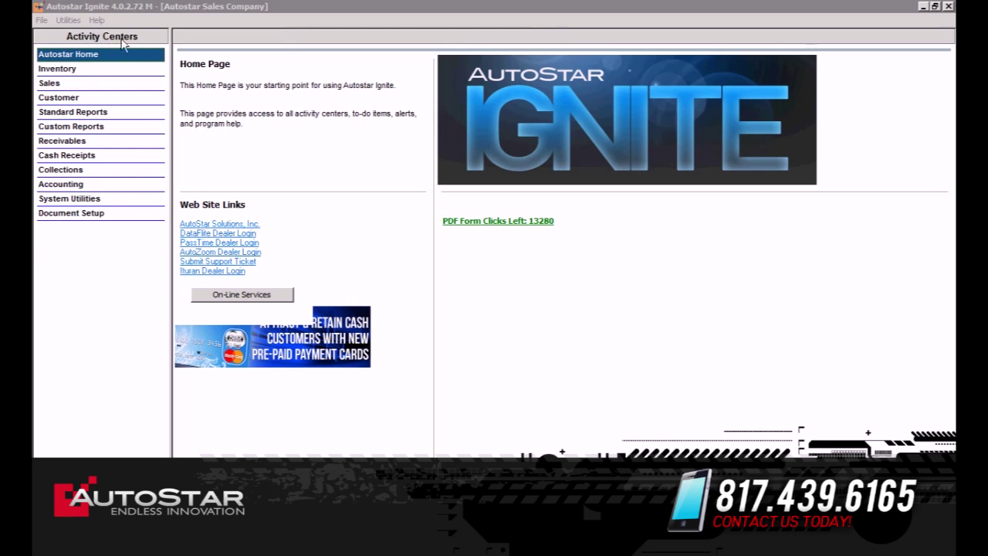
Open the Inventory activity center from the Activity Centers list.
click(67, 74)
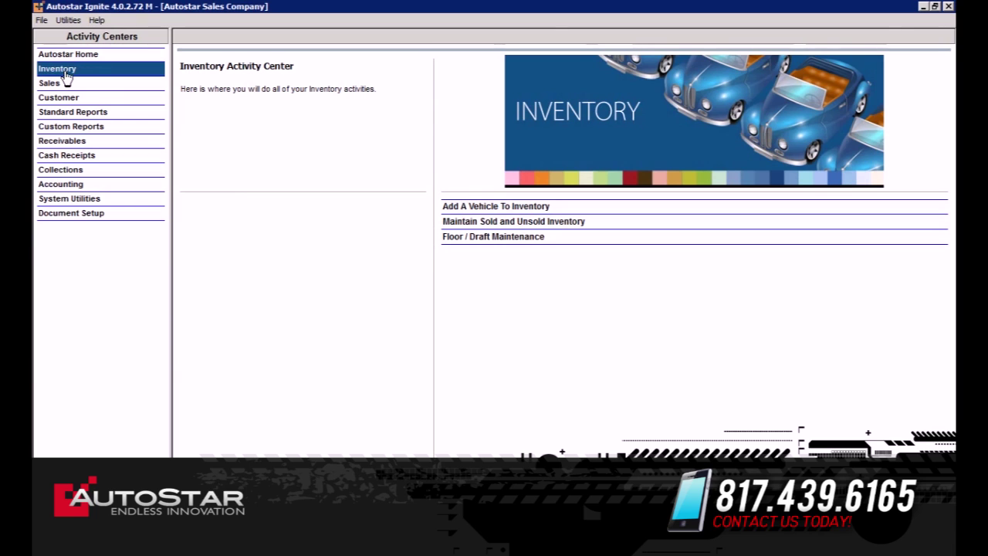
Add a new vehicle by pasting its VIN and decoding it as a 2008 Chevrolet Cobalt 4-door sedan.
click(491, 206)
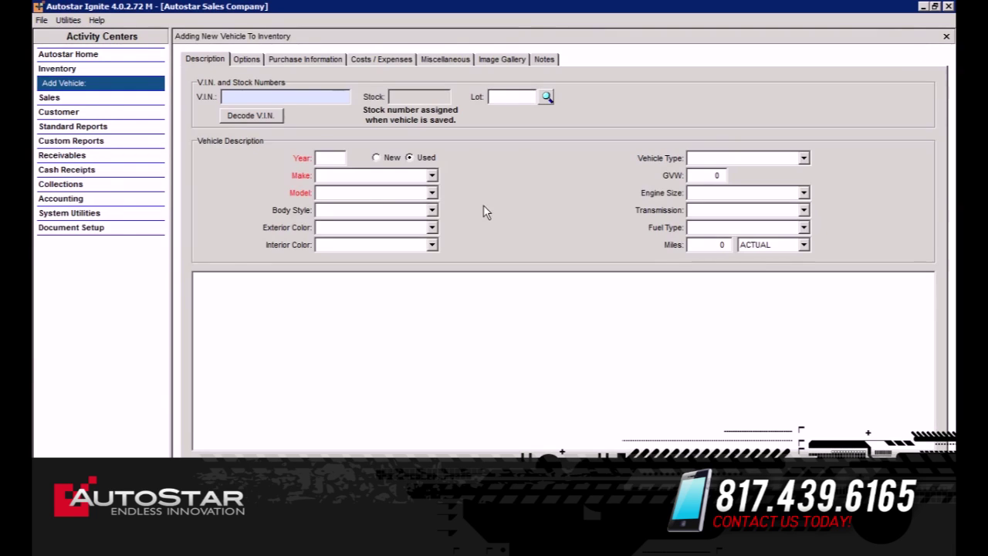
right_click(232, 96)
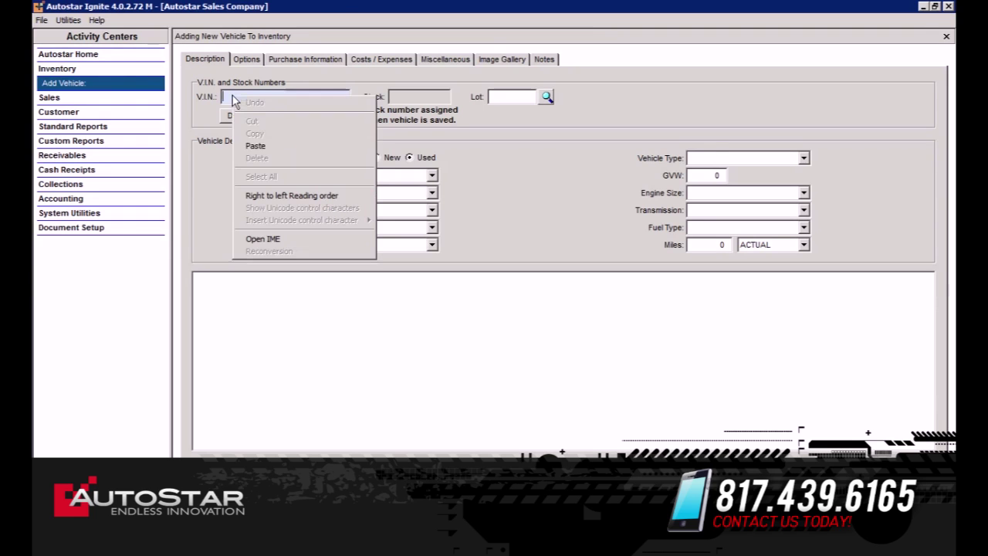
click(258, 147)
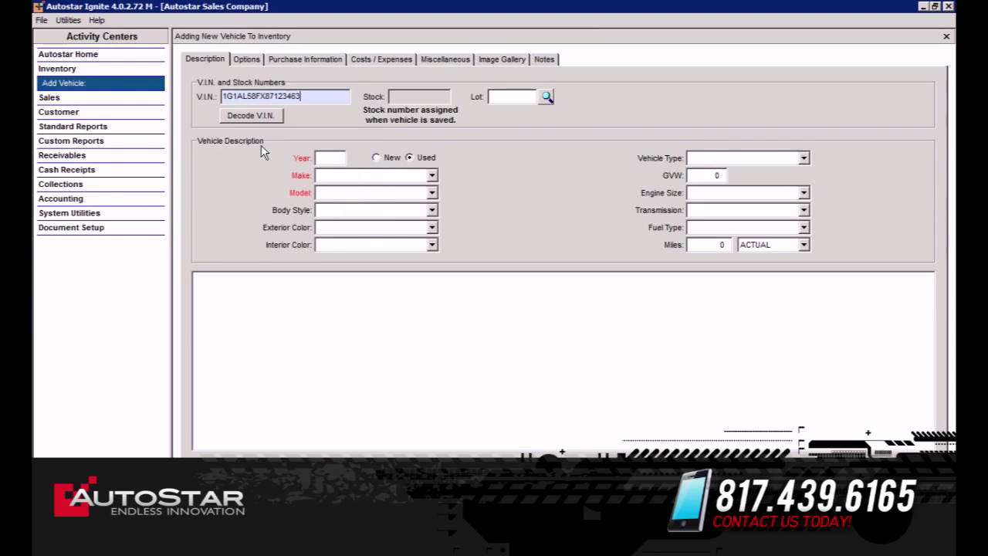
click(255, 116)
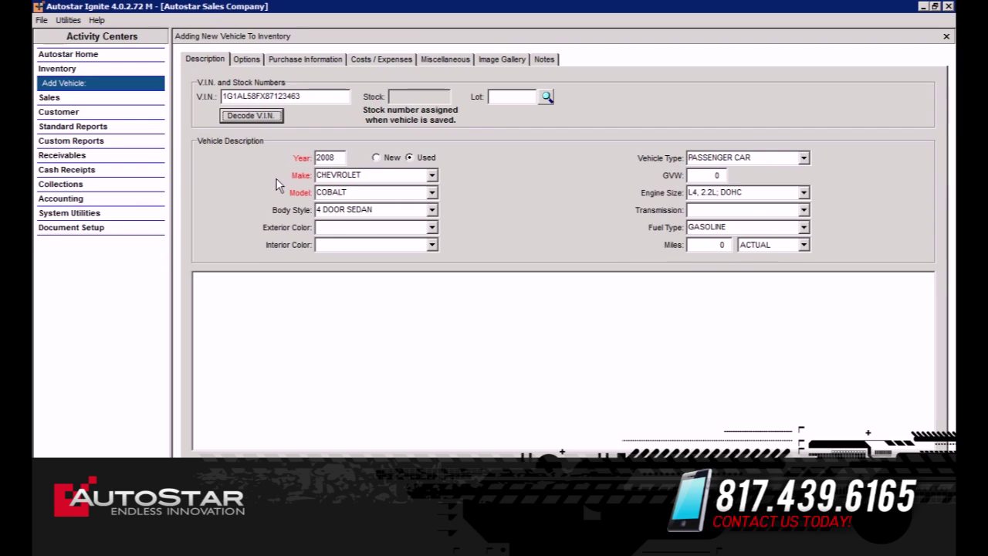
Enter the vehicle's mileage and assign it to lot 01, STORE ONE.
click(727, 245)
key(BackSpace)
text(6)
text(6800)
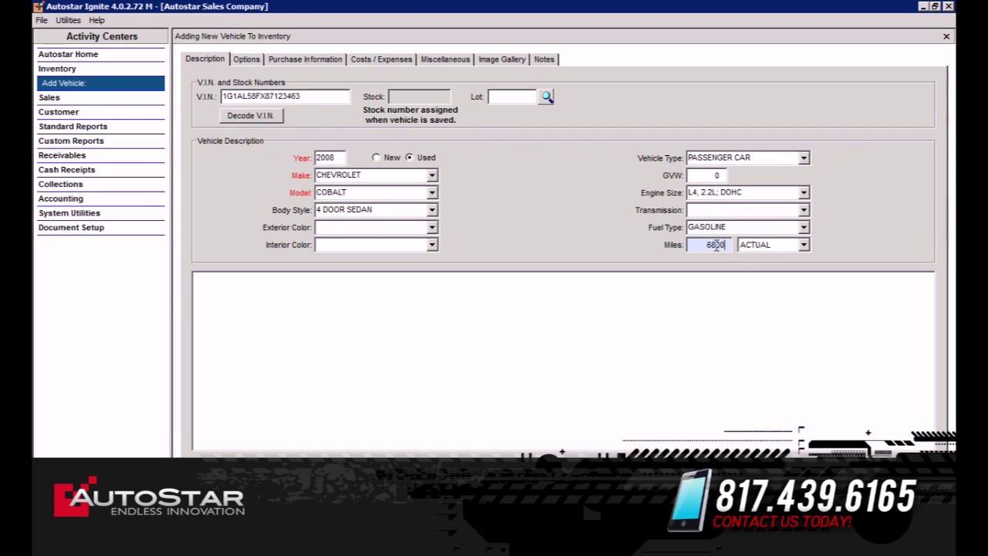
key(Tab)
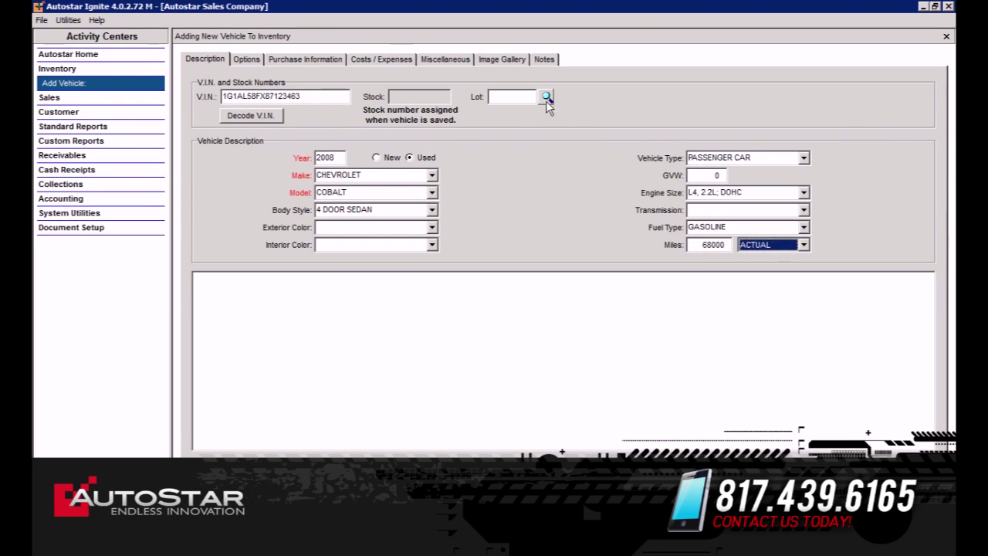
click(546, 98)
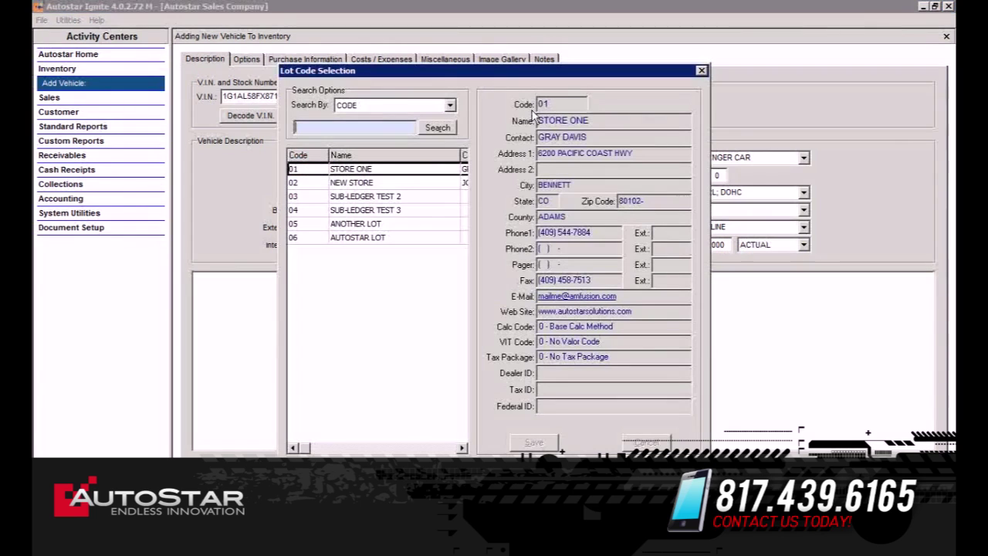
click(386, 173)
key(Return)
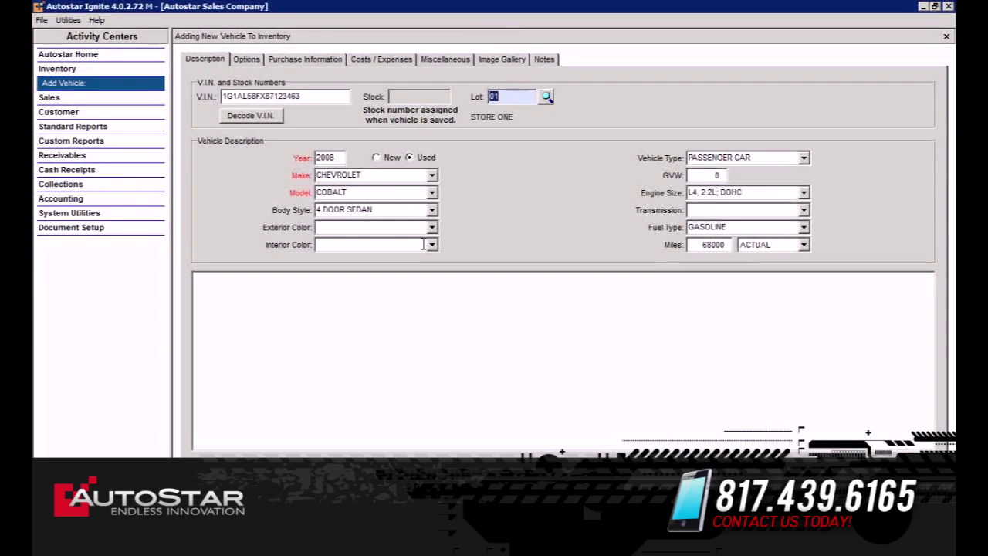
Enter a $4,000.00 car cost on the Purchase Information tab.
click(310, 64)
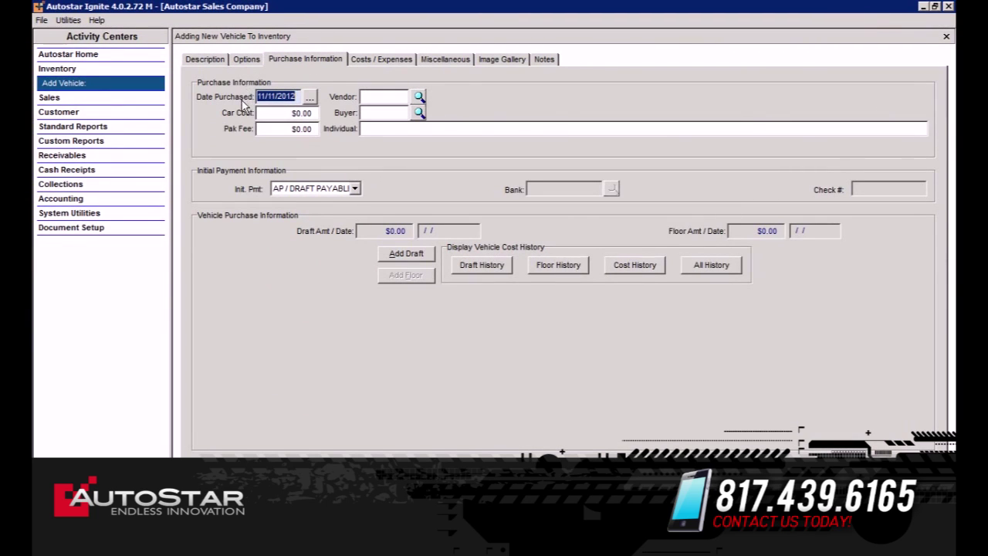
key(Tab)
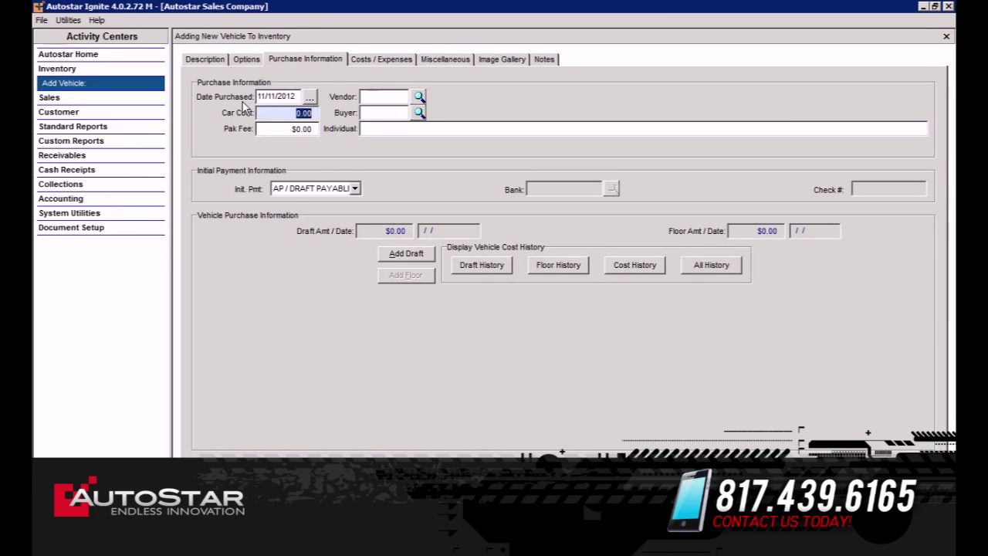
text(4000)
key(Tab)
key(Tab)
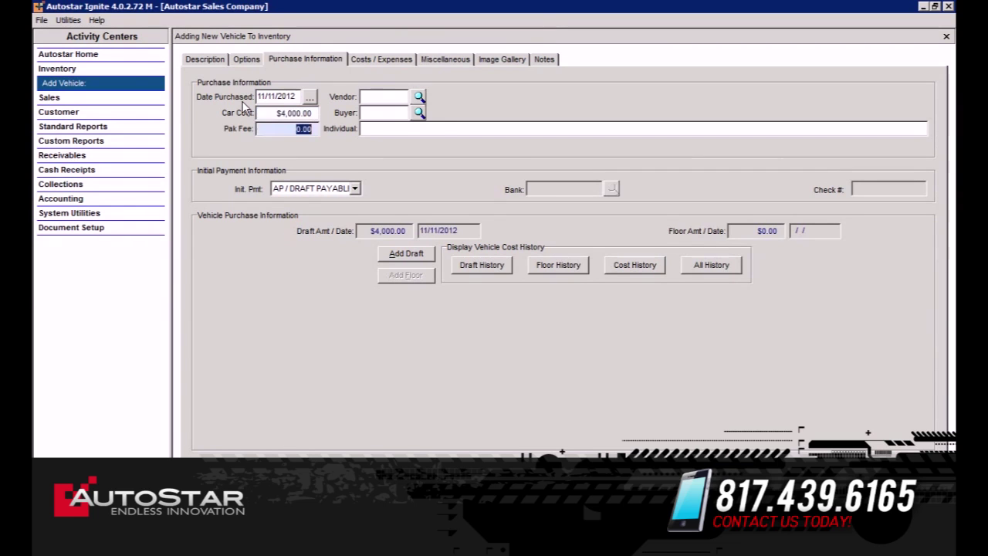
Choose ADVANTAGE AUTO as the vendor and the first listed buyer.
click(419, 97)
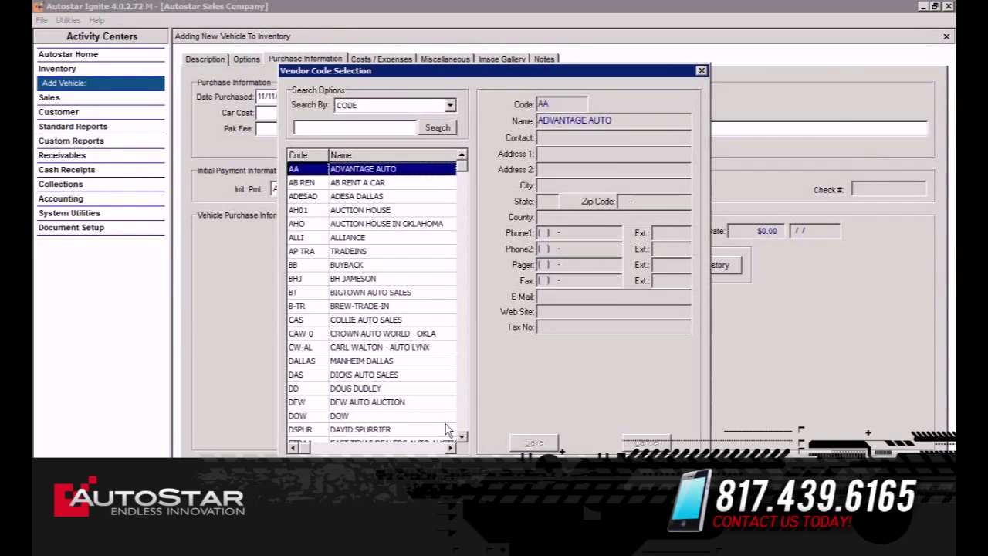
key(Return)
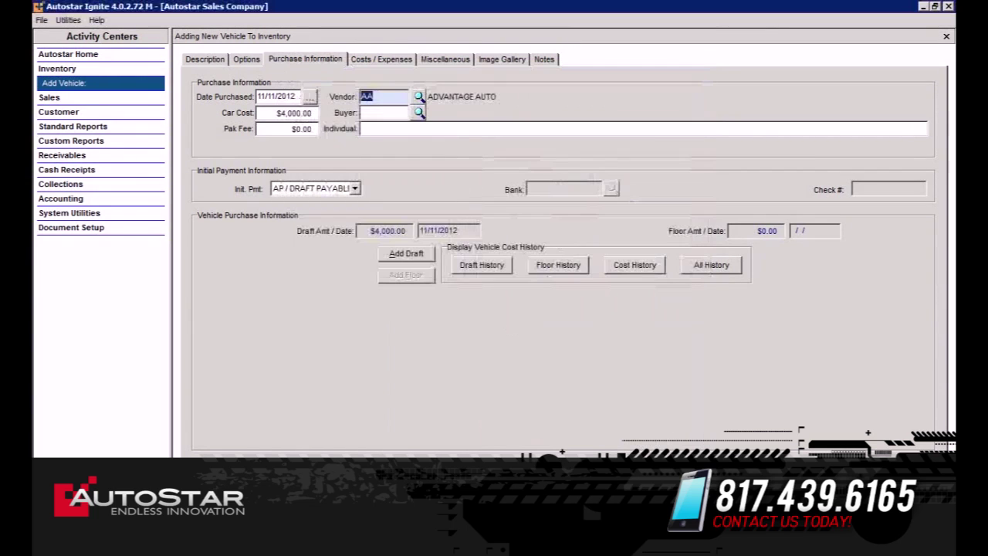
click(418, 113)
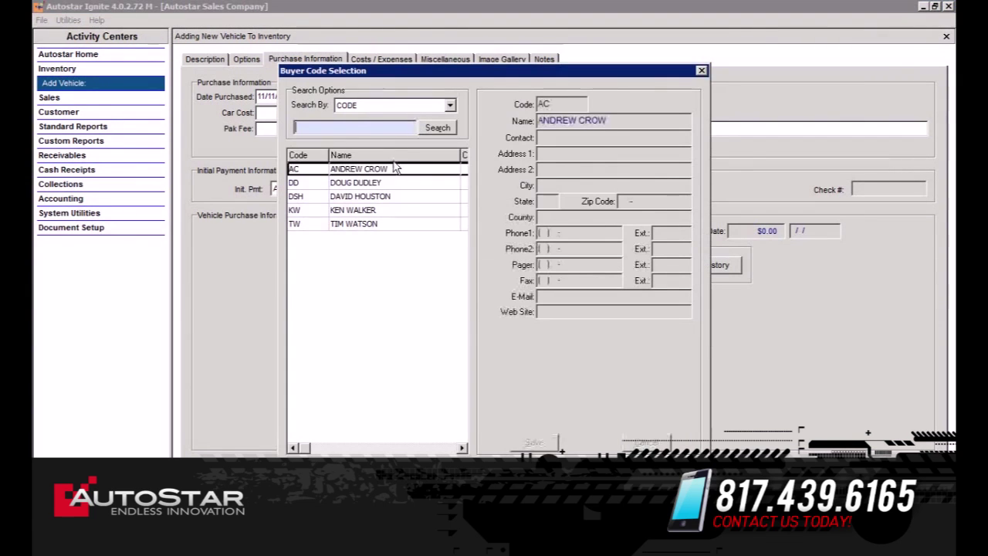
click(393, 168)
key(Return)
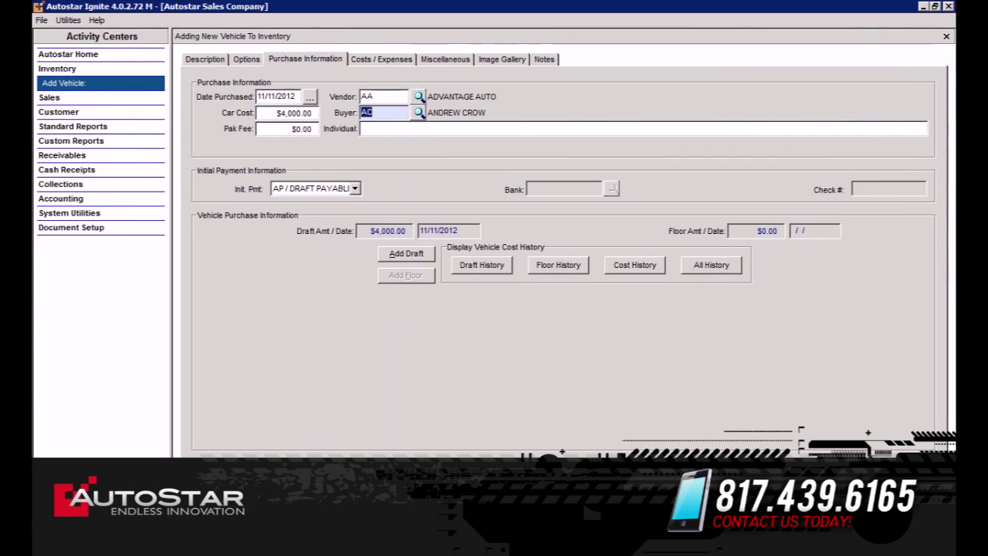
click(390, 62)
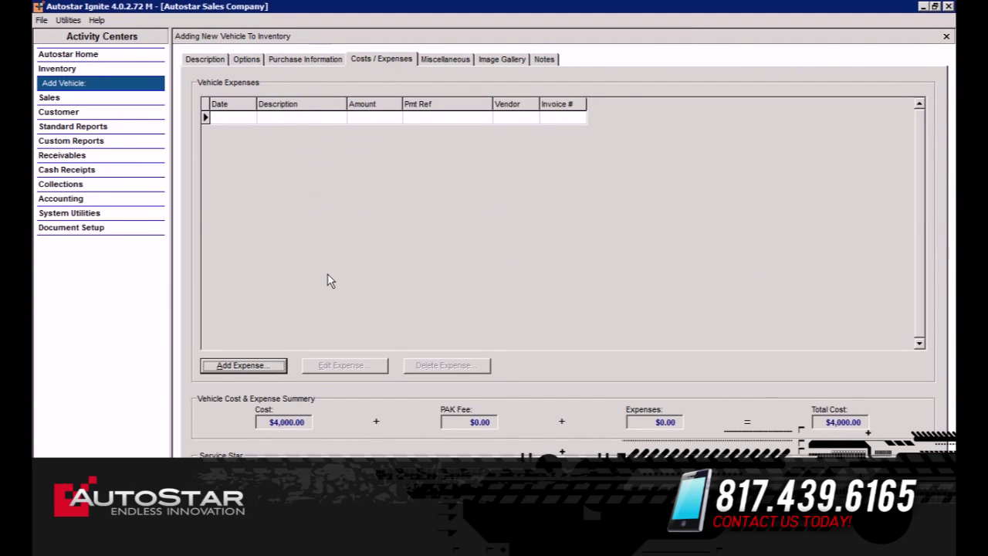
Add a $400.00 TIRES expense from GOODYEAR with invoice number 154446.
click(257, 363)
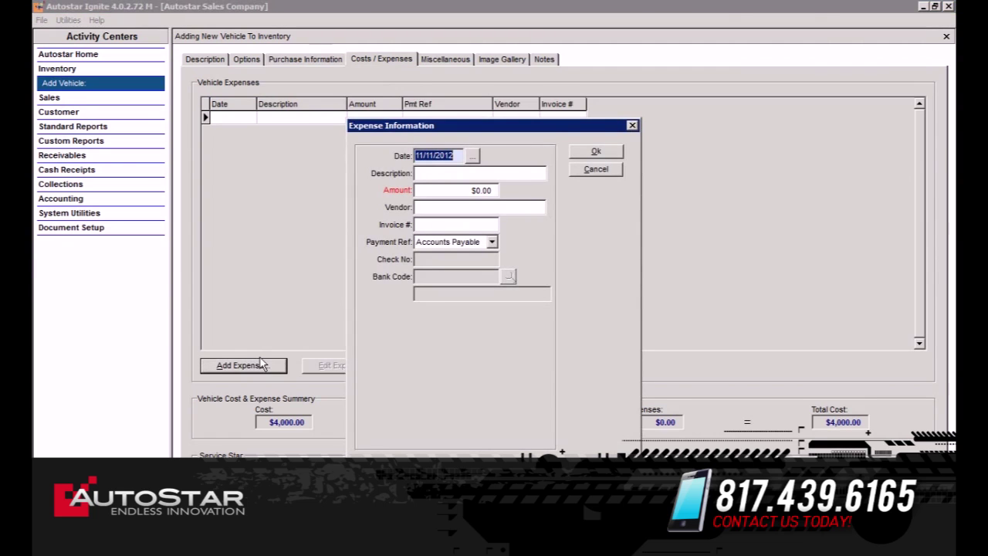
key(Tab)
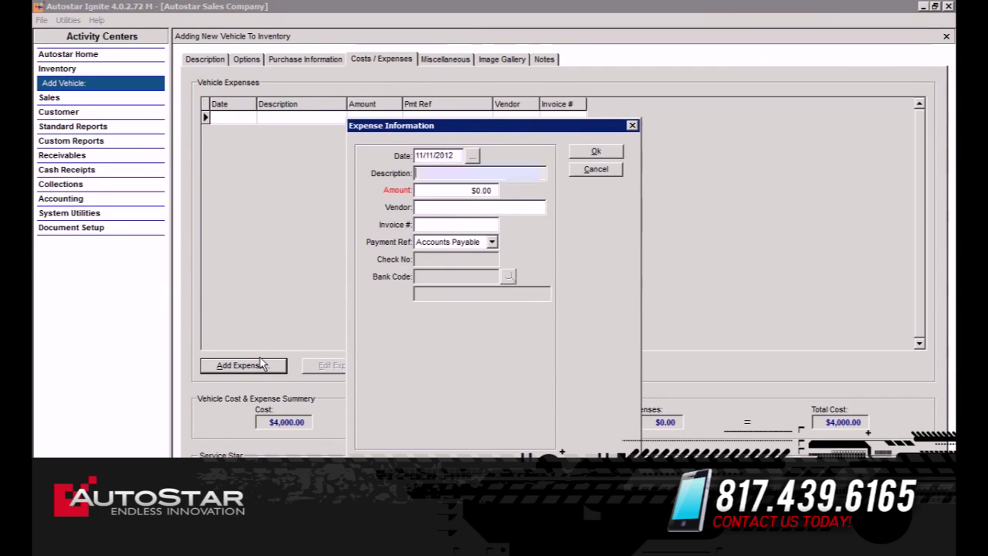
text(TIRES)
key(Tab)
key(BackSpace)
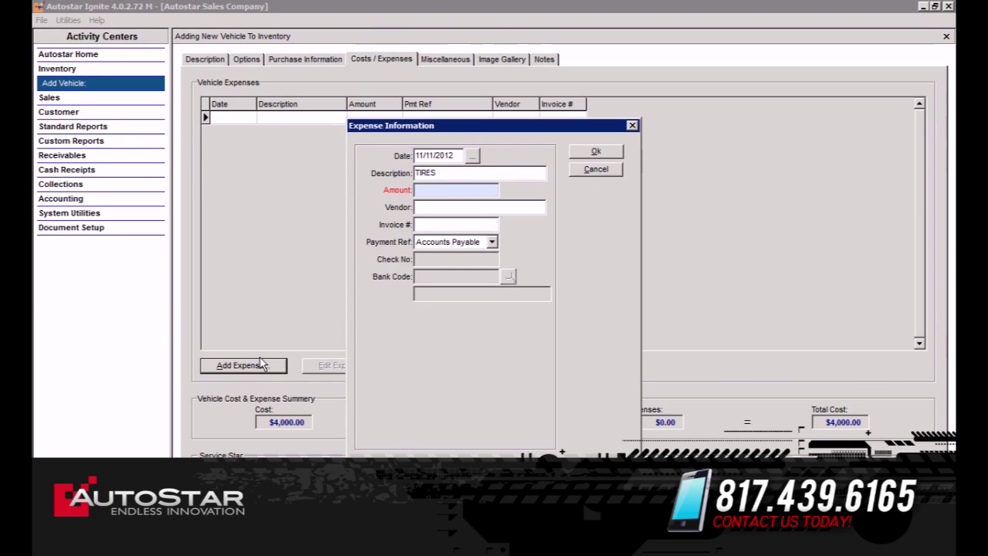
key(Tab)
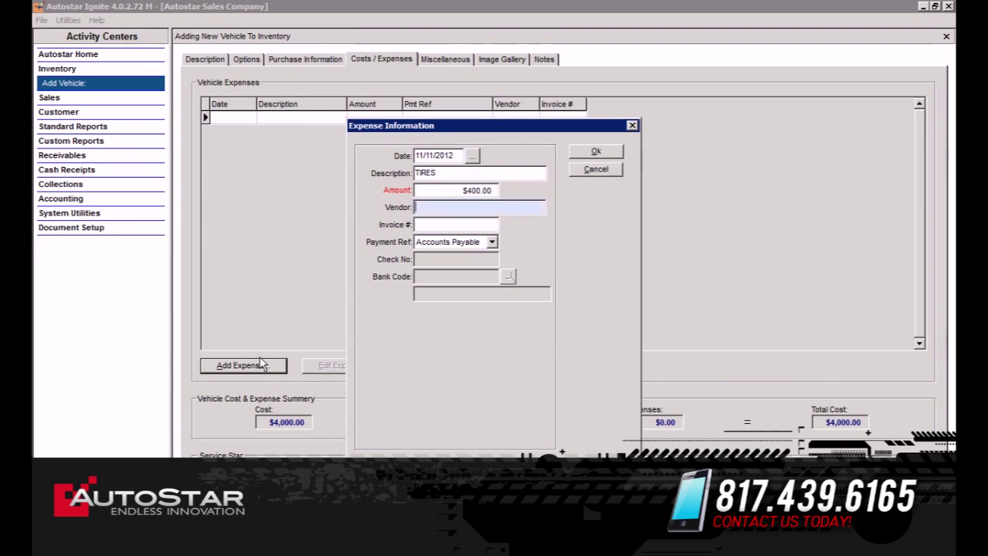
text(GOODYEAR)
key(Tab)
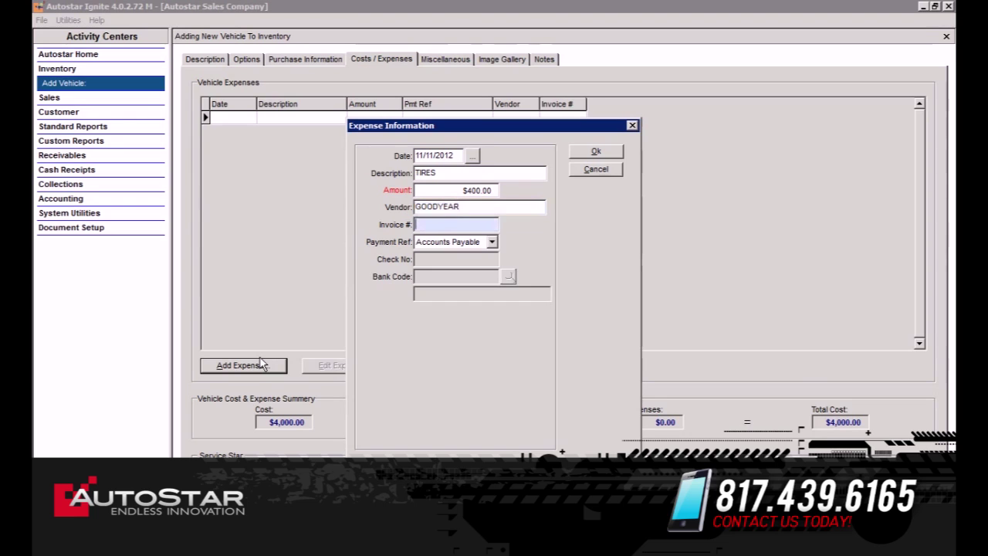
text(154446)
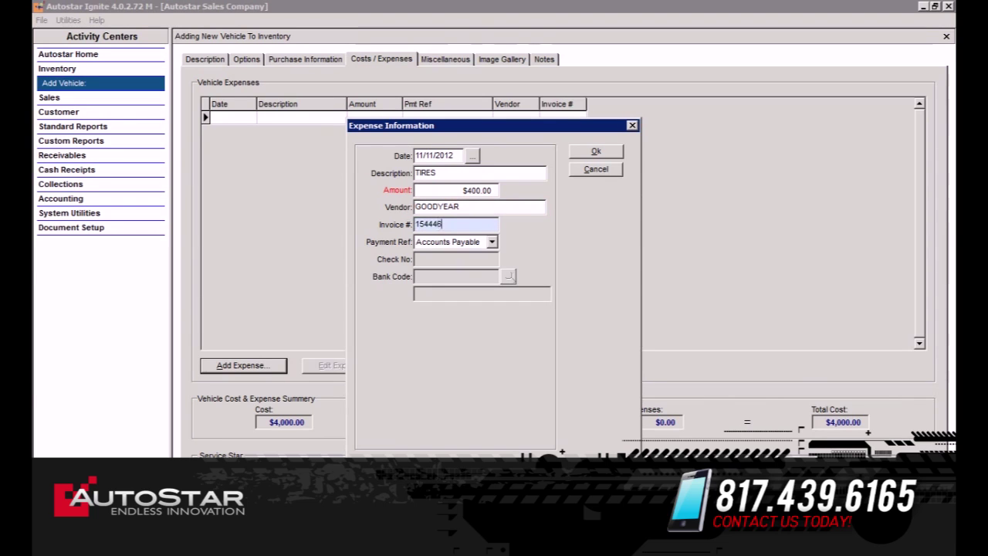
click(616, 153)
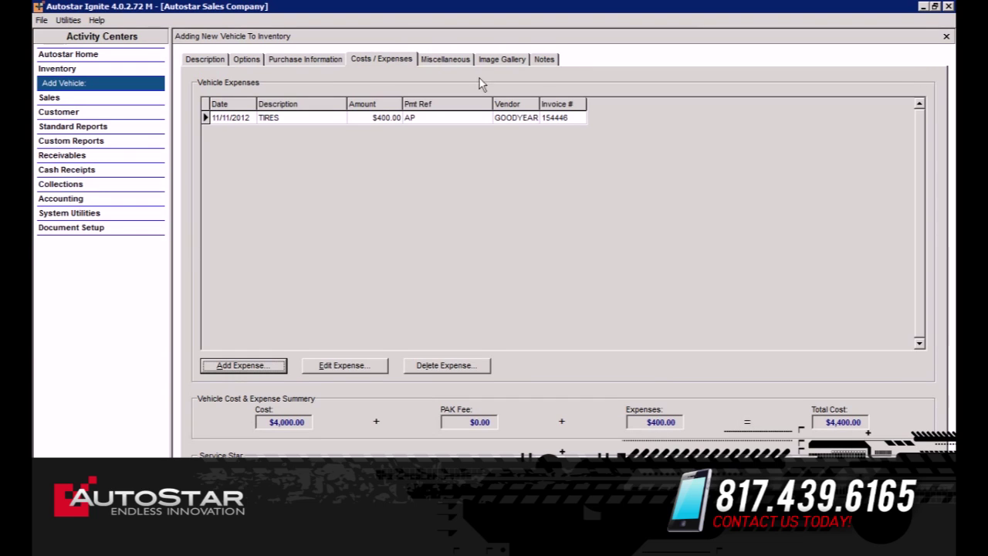
Set Asking Price 1 to $8,000.00 and required down payment to $1,000.00, then save the vehicle.
click(460, 60)
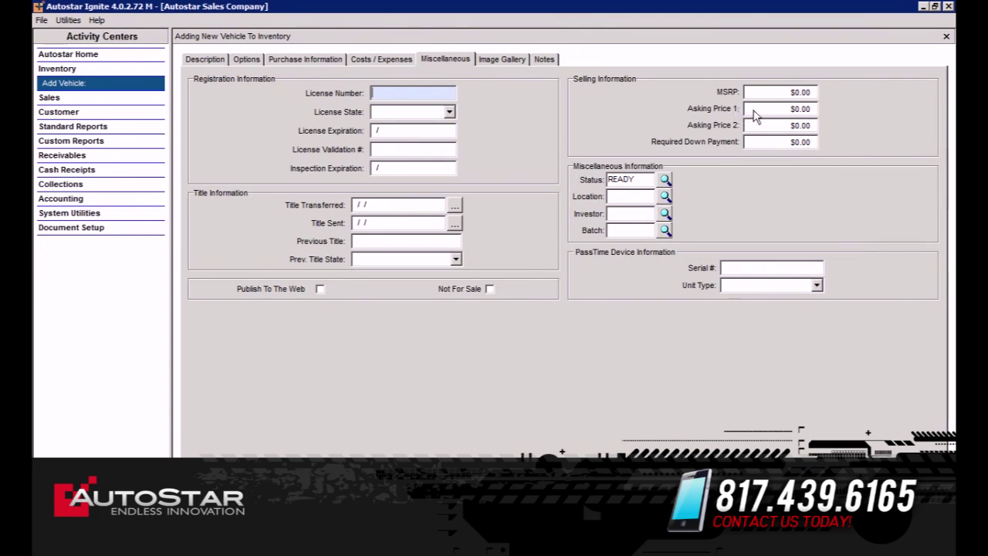
key(Tab)
key(Tab)
key(Tab)
key(Tab)
key(Tab)
key(Tab)
key(Tab)
key(Tab)
key(Tab)
key(Tab)
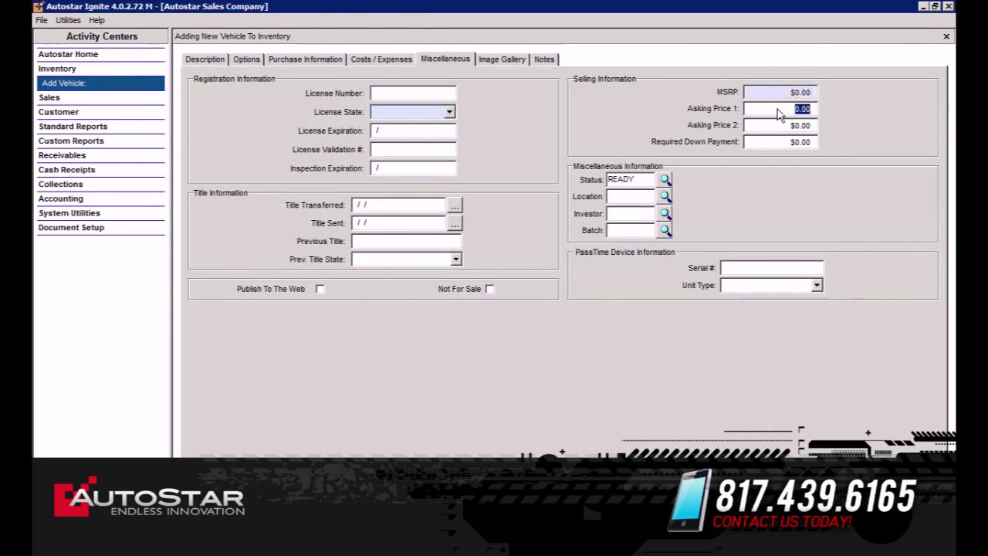
key(BackSpace)
text(8000)
key(Tab)
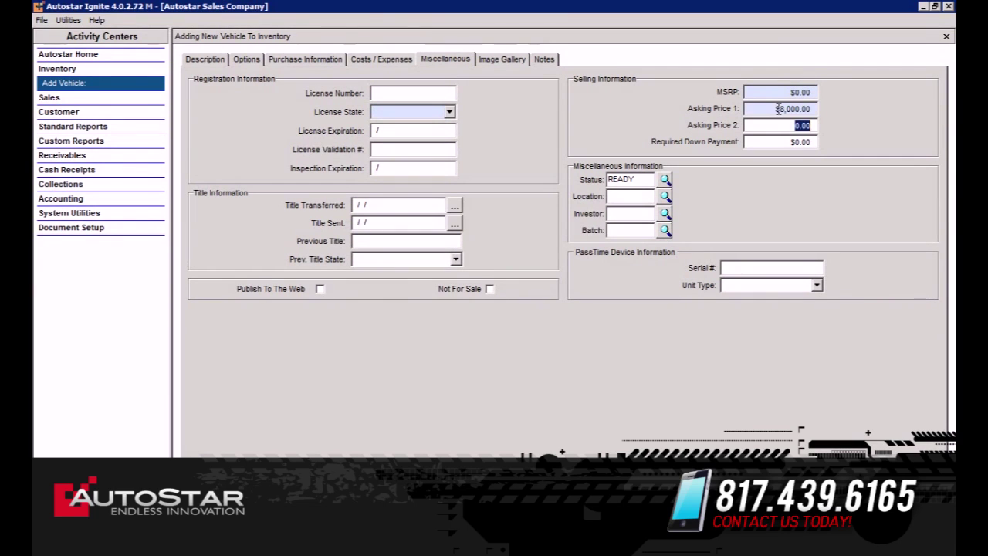
key(Tab)
key(BackSpace)
text(1000)
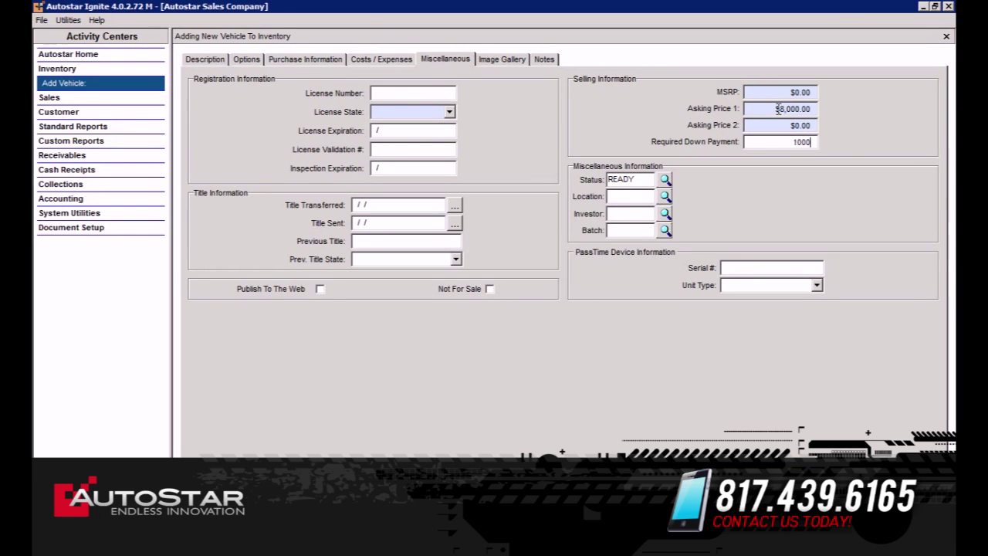
key(Tab)
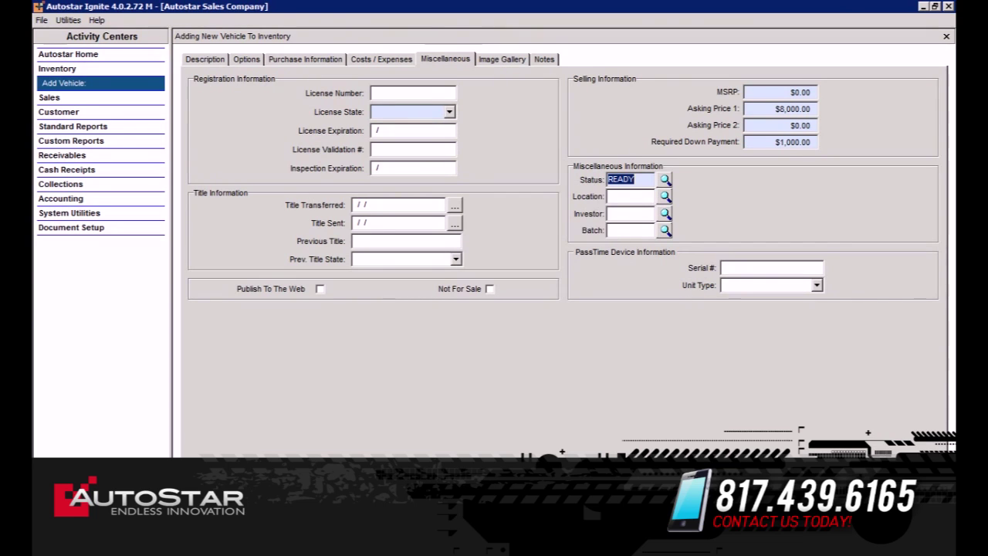
key(ctrl+s)
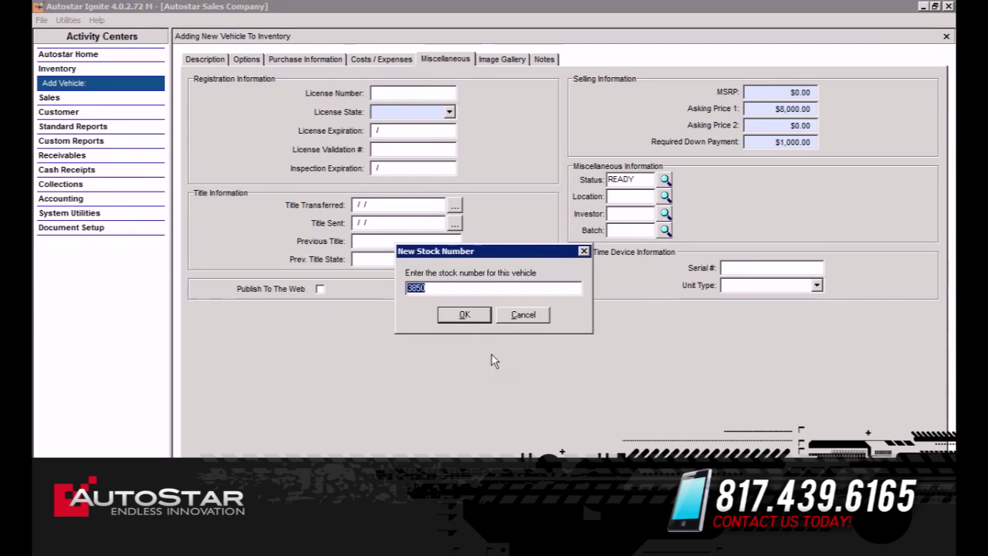
Accept stock number 3850 and go to the Sales activity center.
click(472, 318)
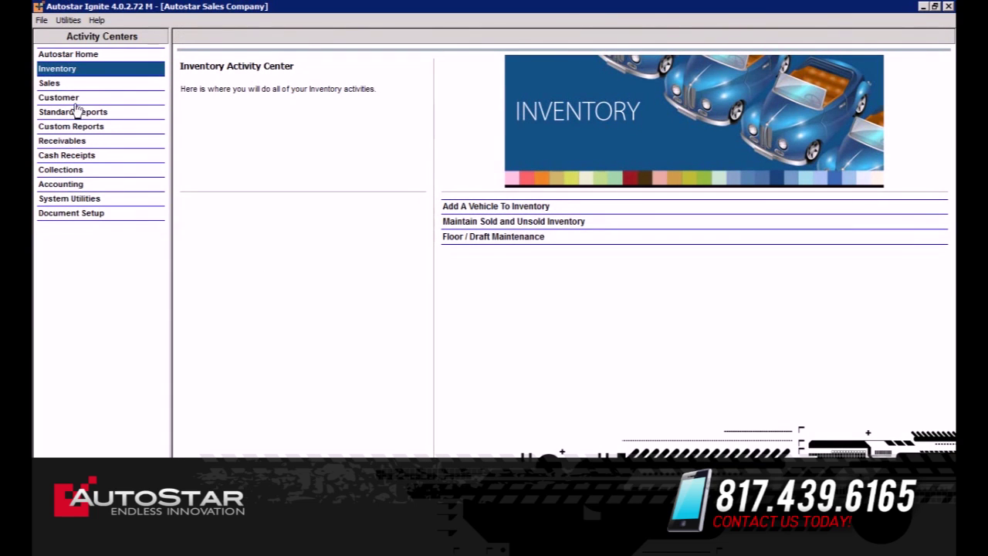
click(54, 88)
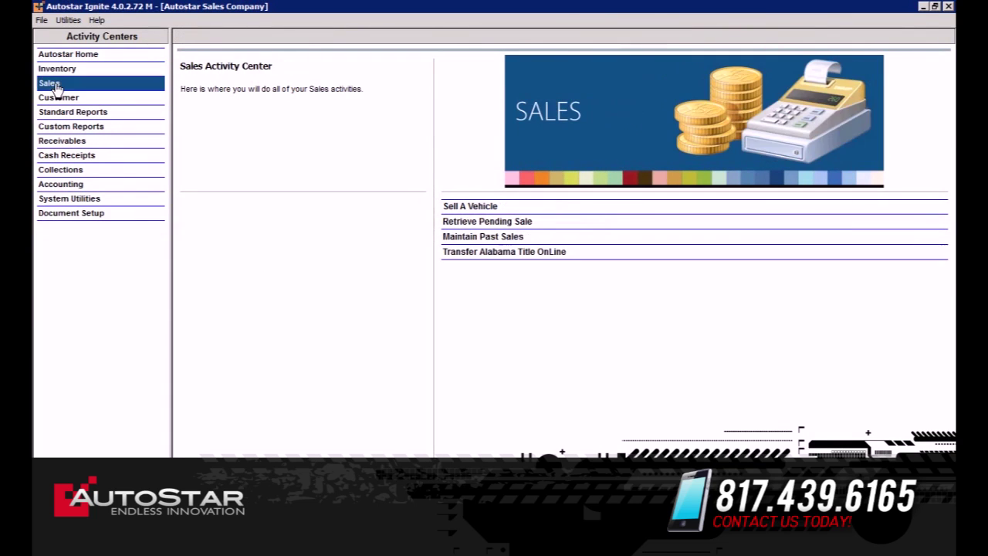
Start a sale for stock number 3850 and show its Customer page.
click(465, 206)
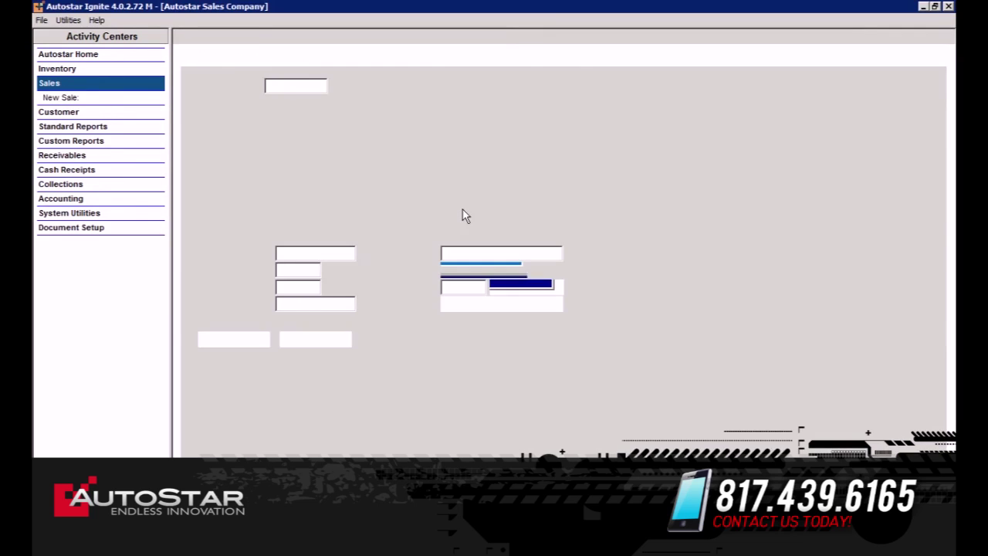
text(3850)
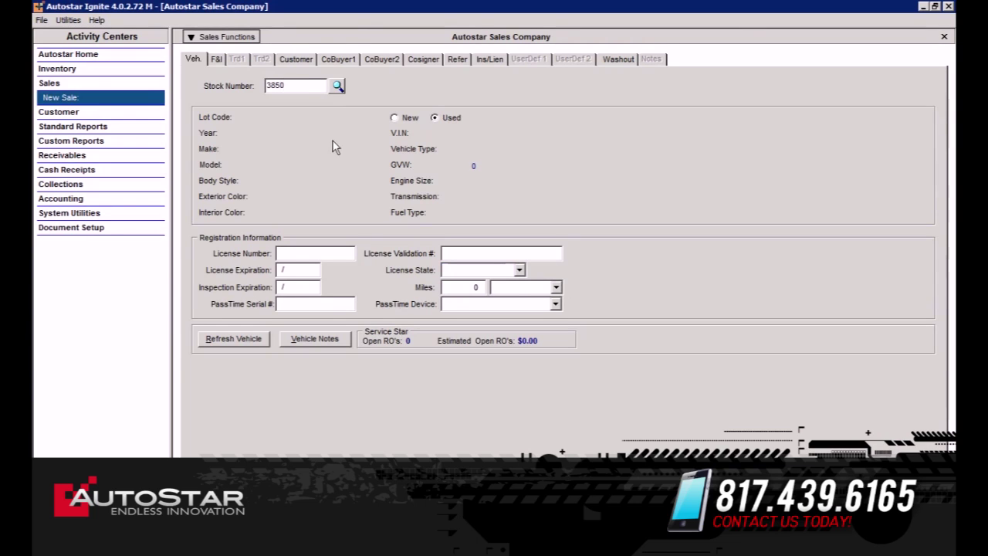
key(Tab)
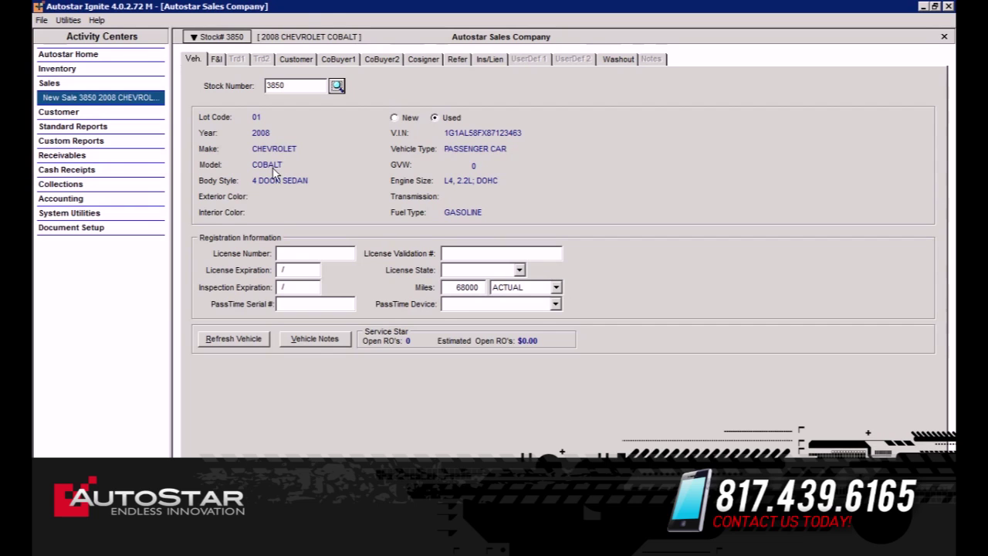
click(300, 61)
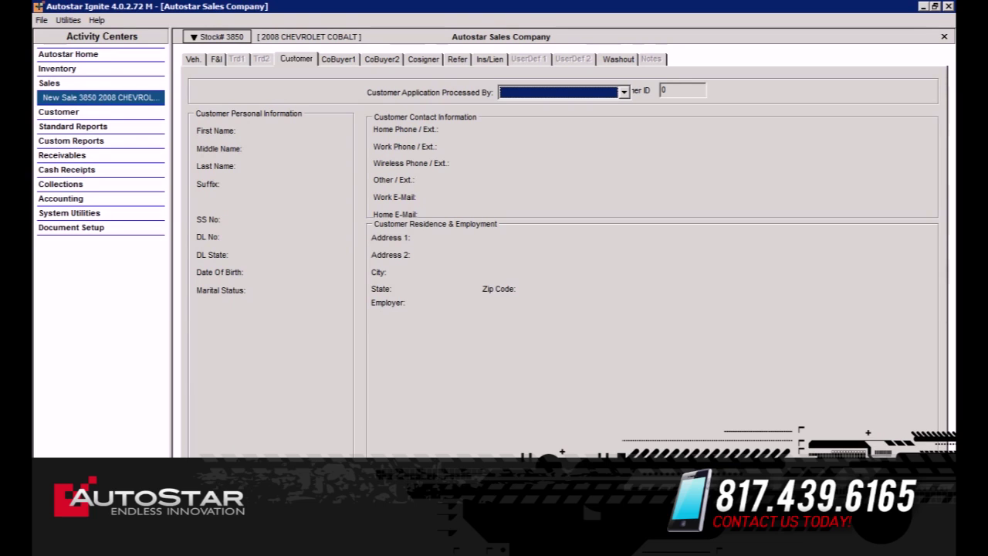
Add a new customer with first and last name, SSN, driver's licence number and home phone.
key(Tab)
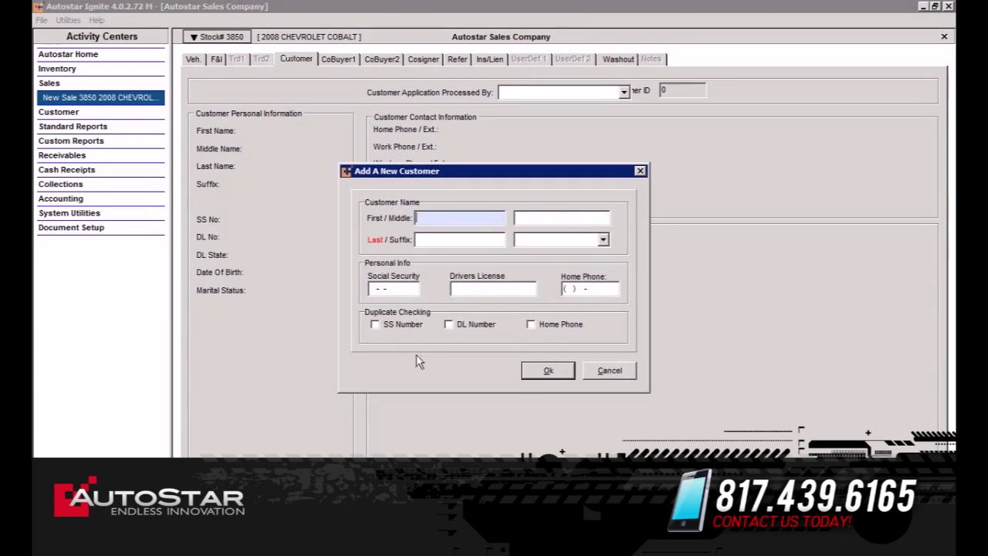
key(Tab)
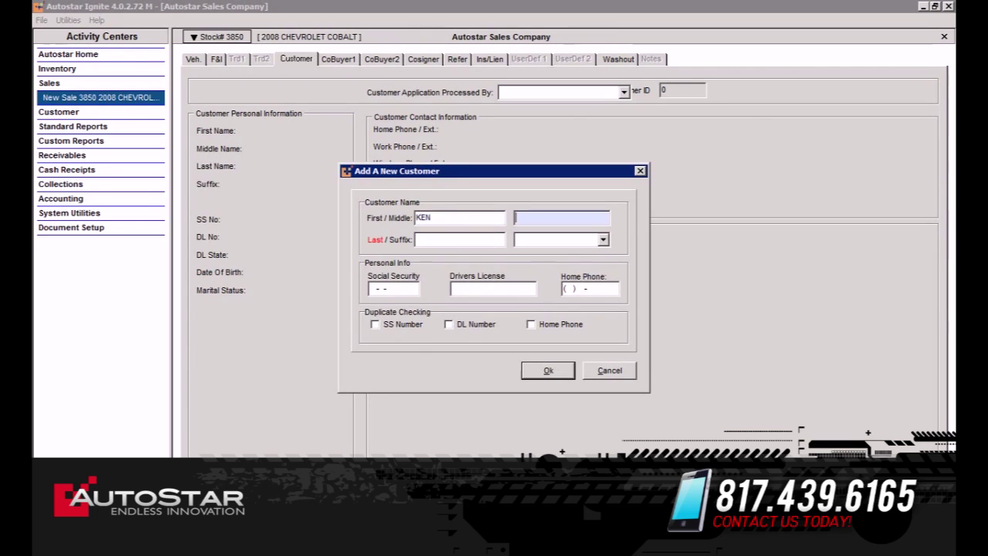
key(Tab)
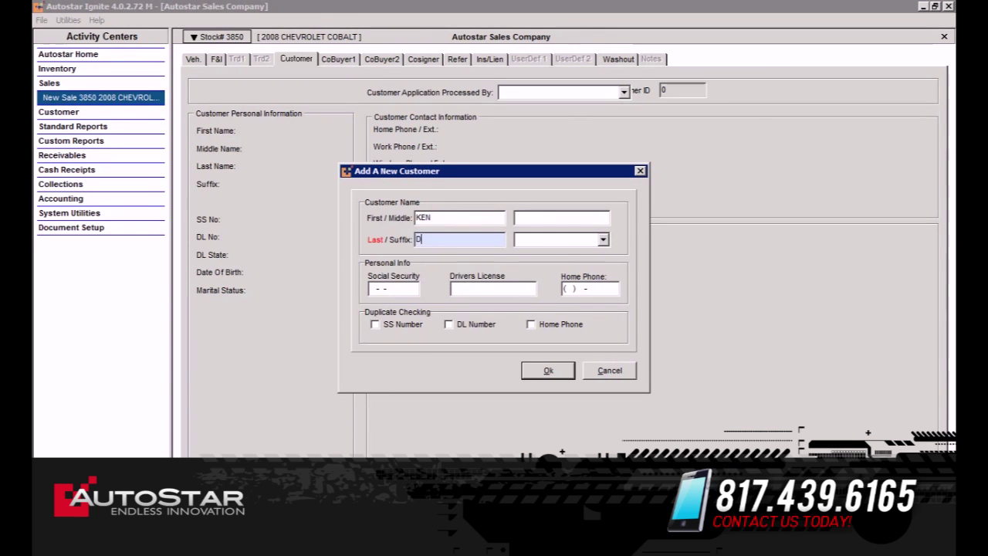
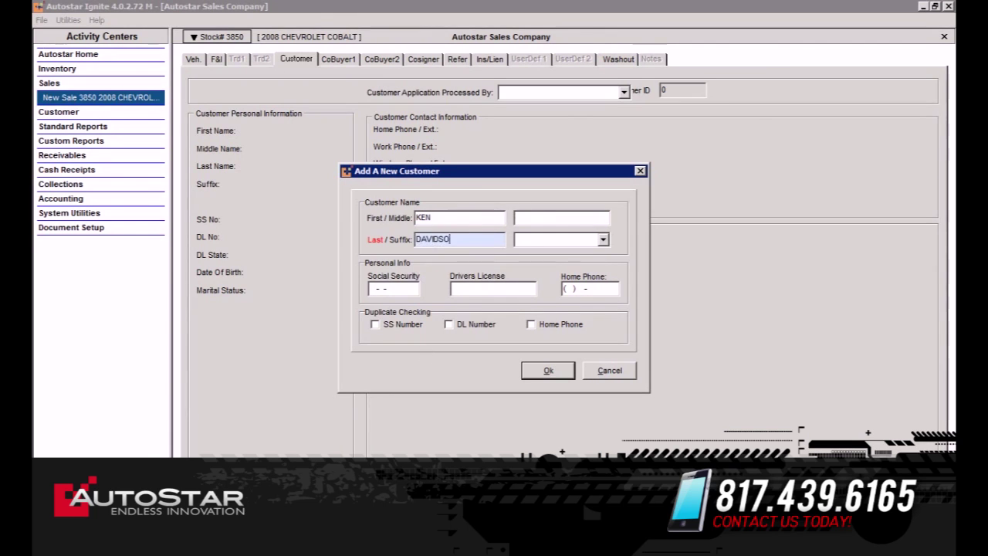
key(Tab)
key(Tab)
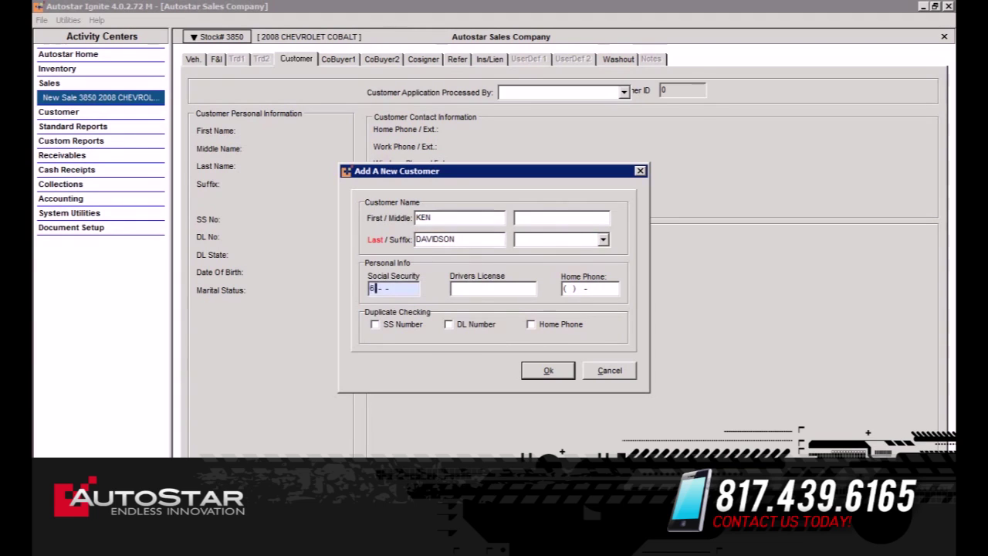
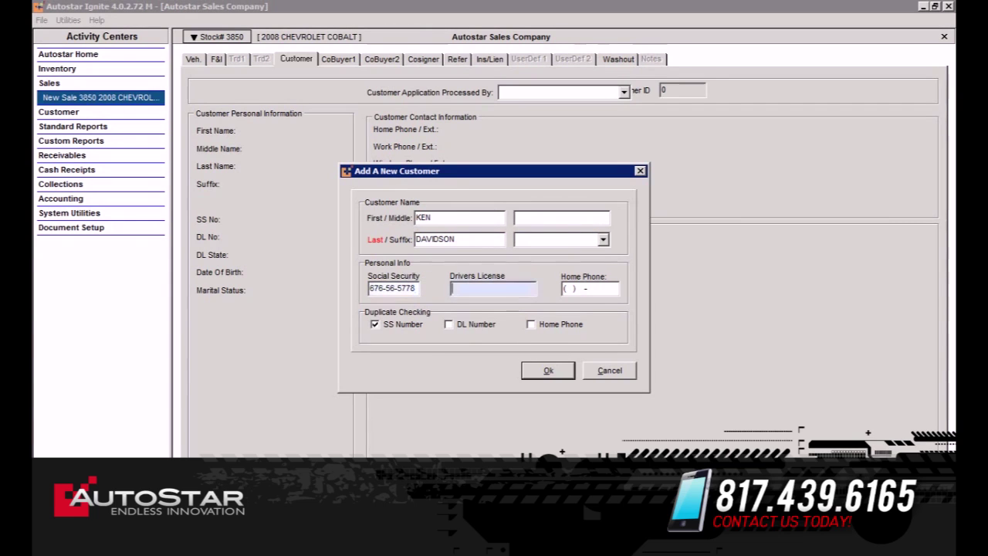
text(555)
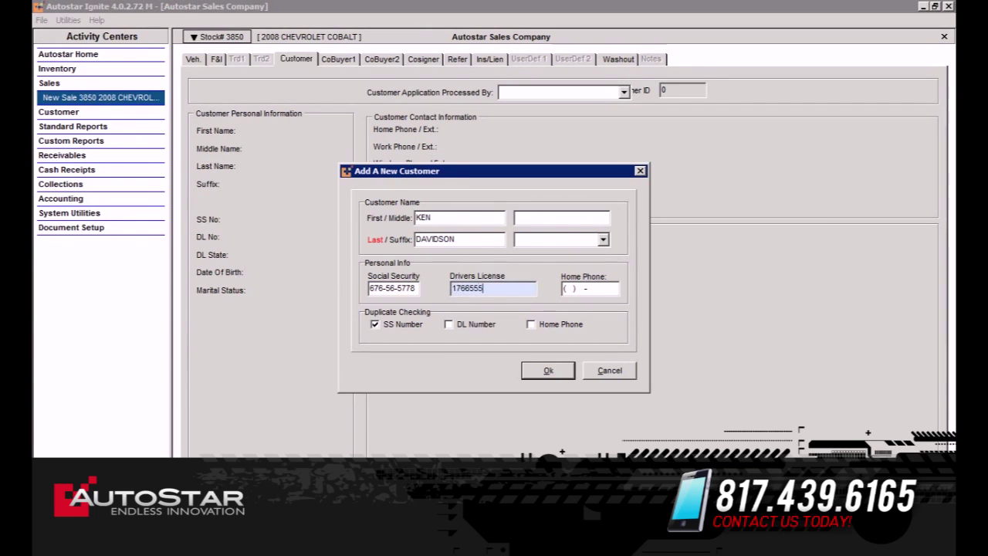
key(Tab)
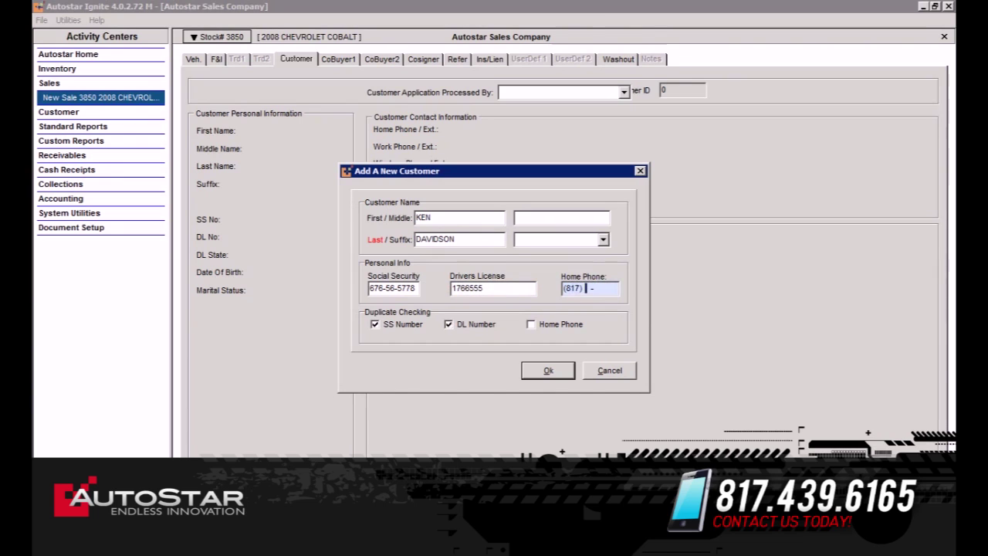
key(Tab)
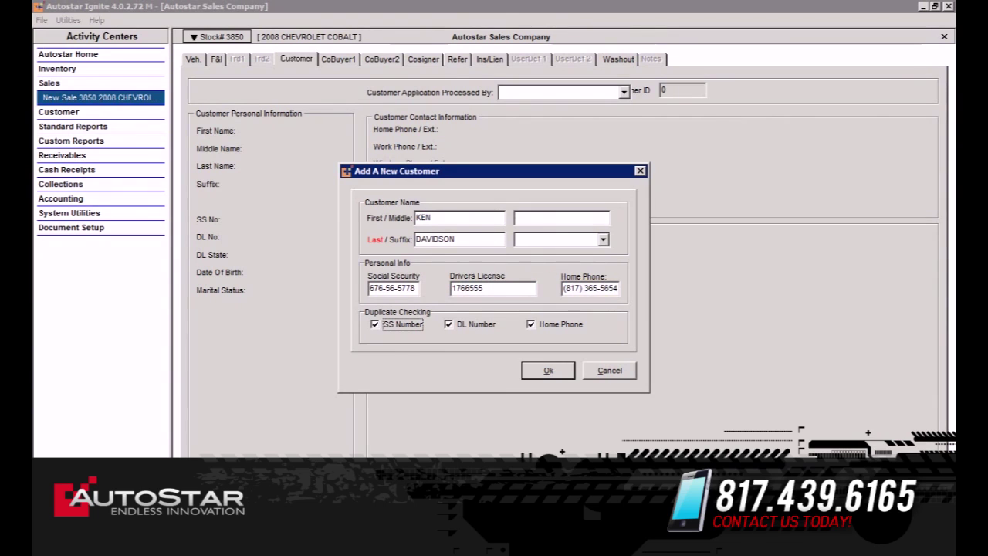
click(548, 370)
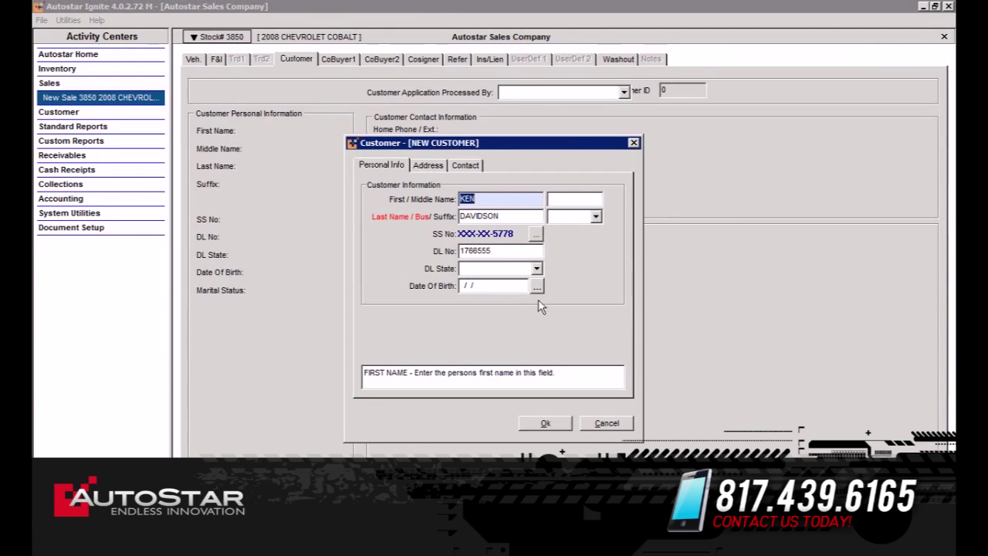
Set the licence state to TX - TEXAS and enter the customer's date of birth.
click(510, 272)
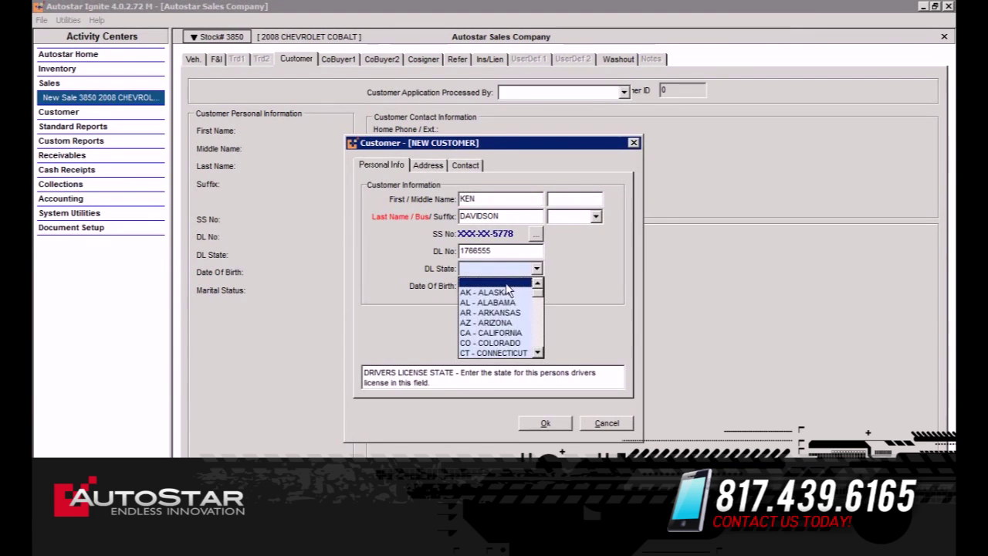
key(t)
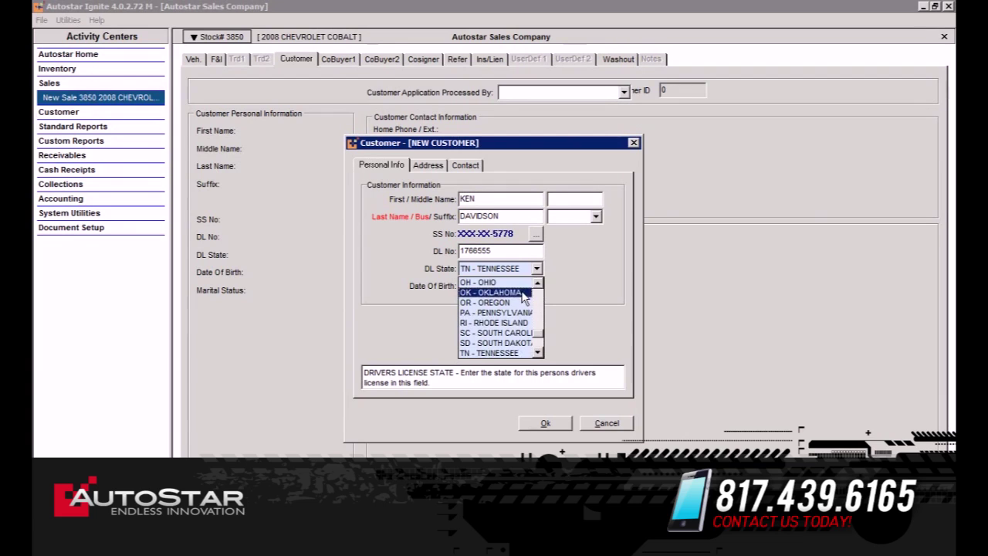
click(538, 353)
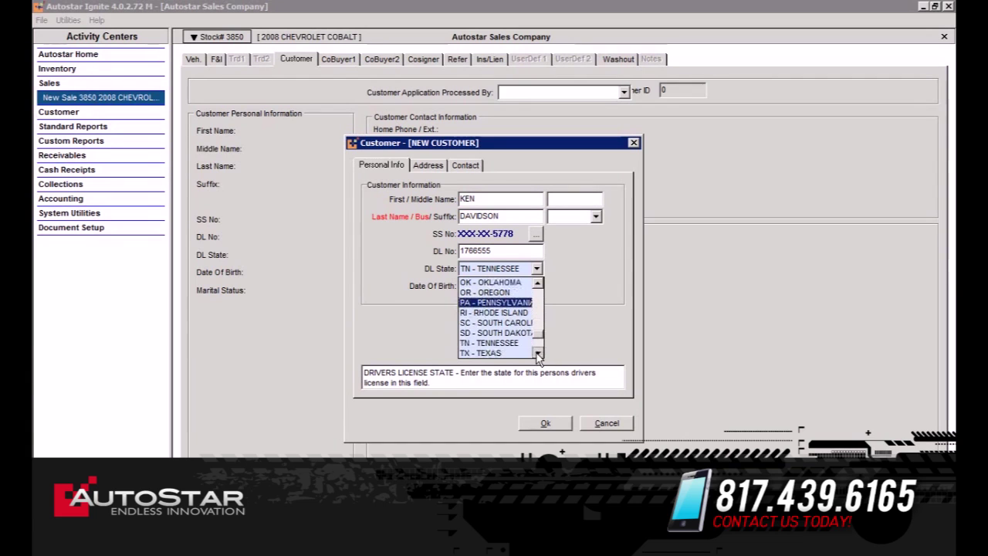
click(524, 353)
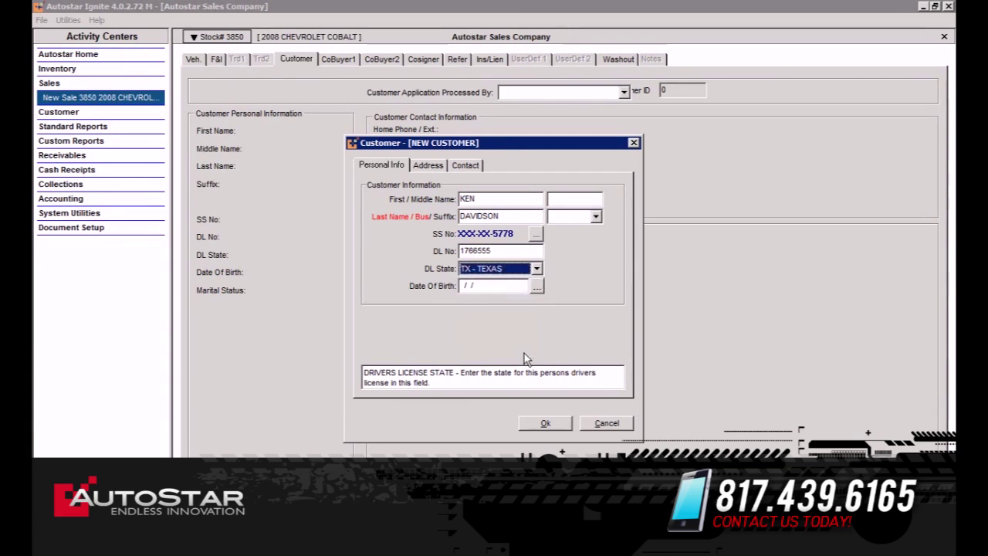
click(476, 288)
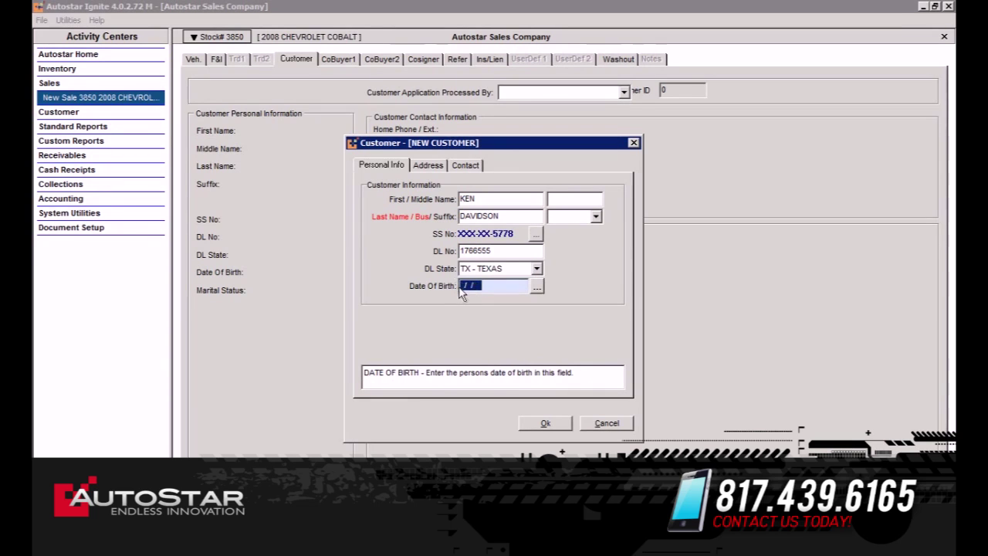
click(460, 290)
text(09/)
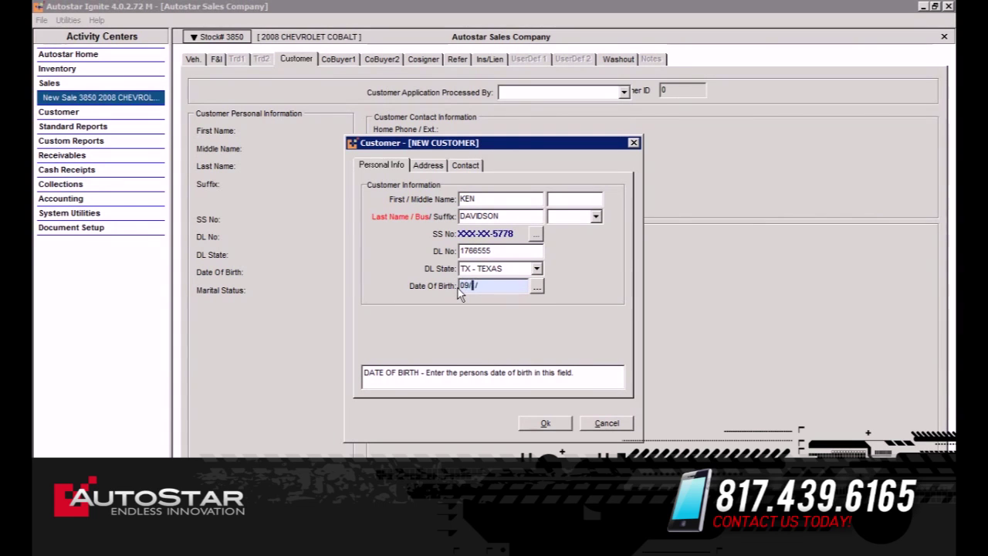
text(09/1982)
key(Tab)
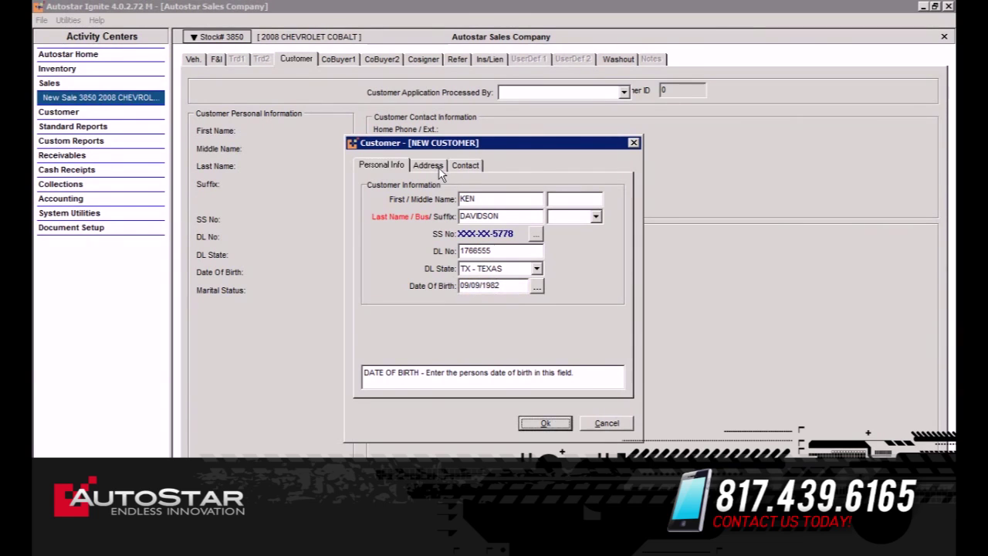
click(430, 166)
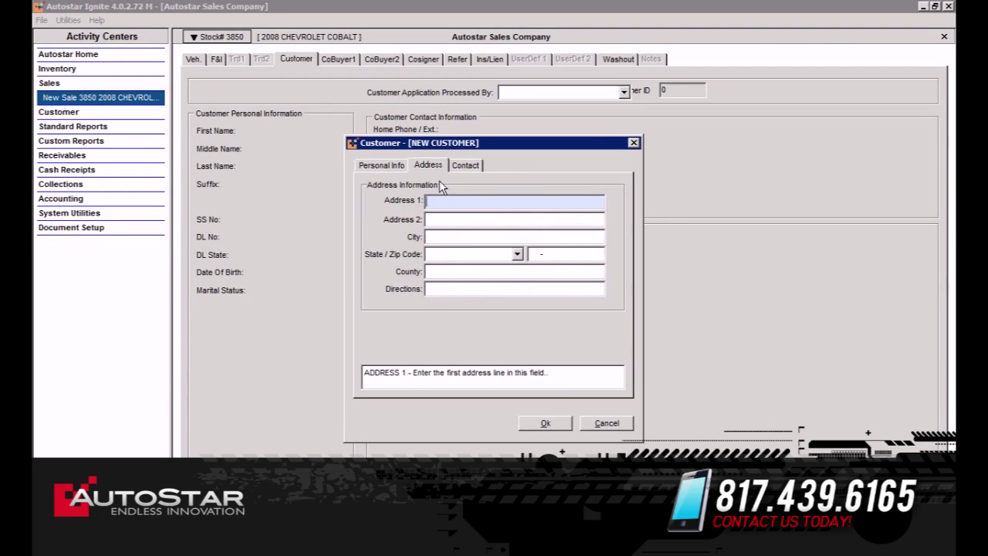
Enter the customer's street address and zip code so city, state and county fill in.
text(456 MAIN)
key(Tab)
key(Tab)
key(Tab)
key(Tab)
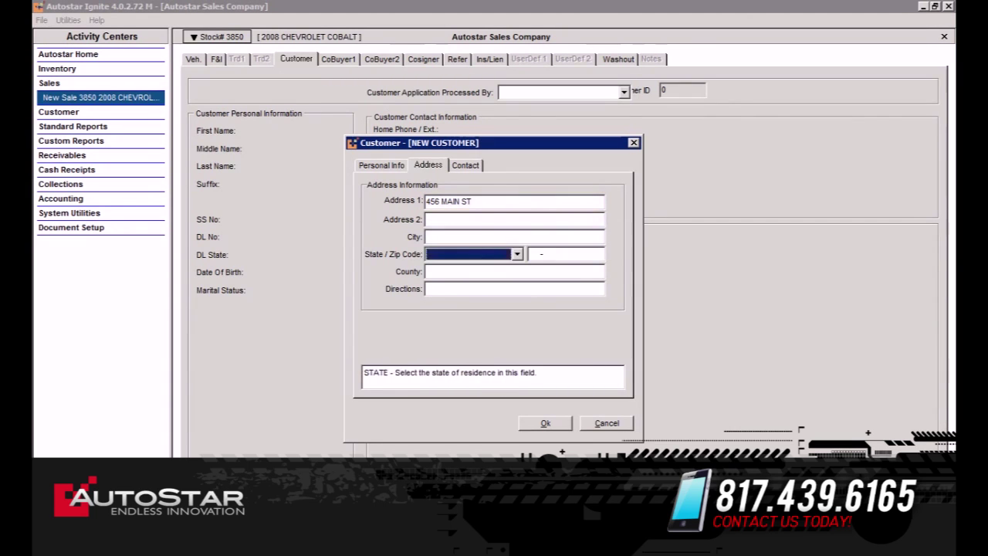
key(Tab)
key(Tab)
key(Tab)
key(Tab)
key(Tab)
key(Tab)
key(Tab)
key(Tab)
key(Tab)
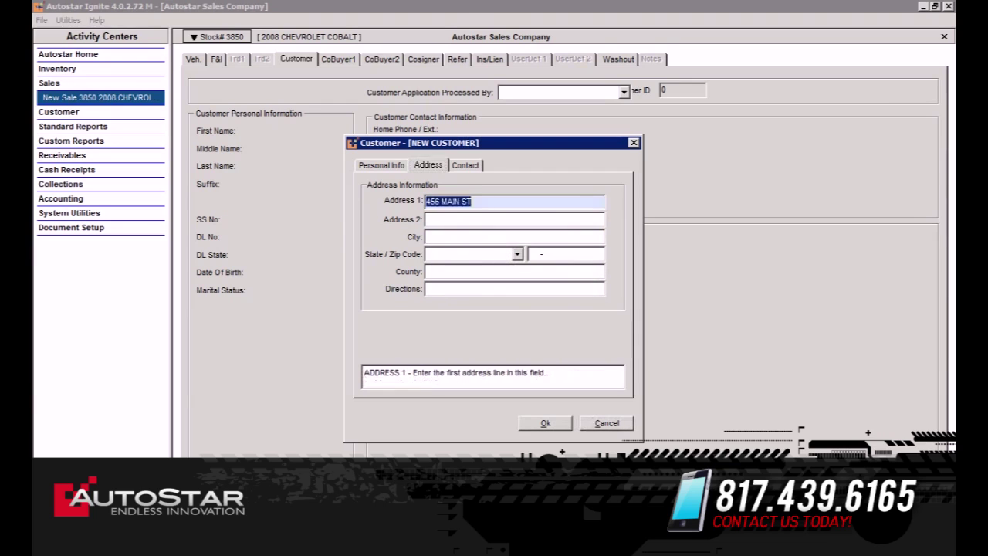
text(761)
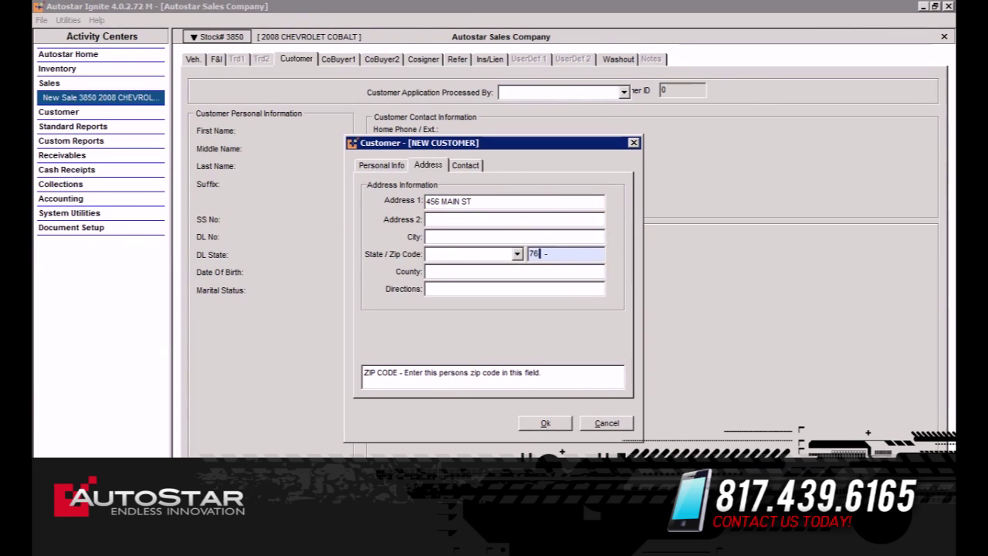
text(33)
key(Tab)
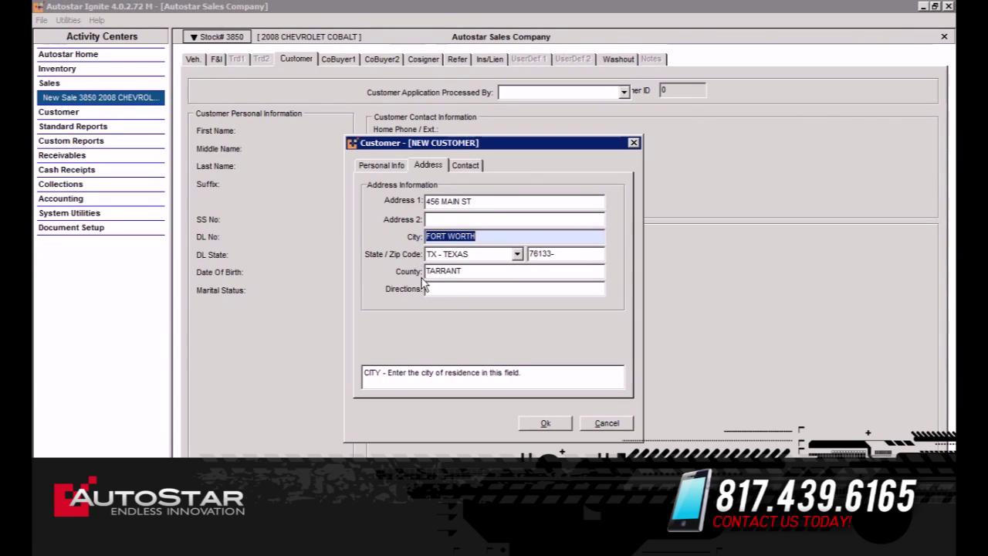
Enter LOWES as the employer on the Contact tab and save the customer.
click(463, 166)
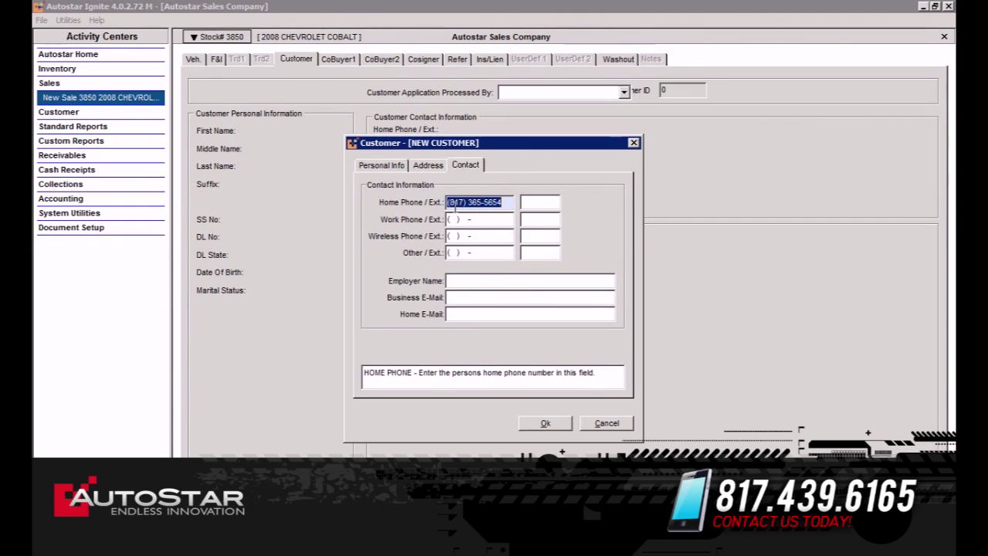
key(Tab)
key(Tab)
key(Tab)
key(Tab)
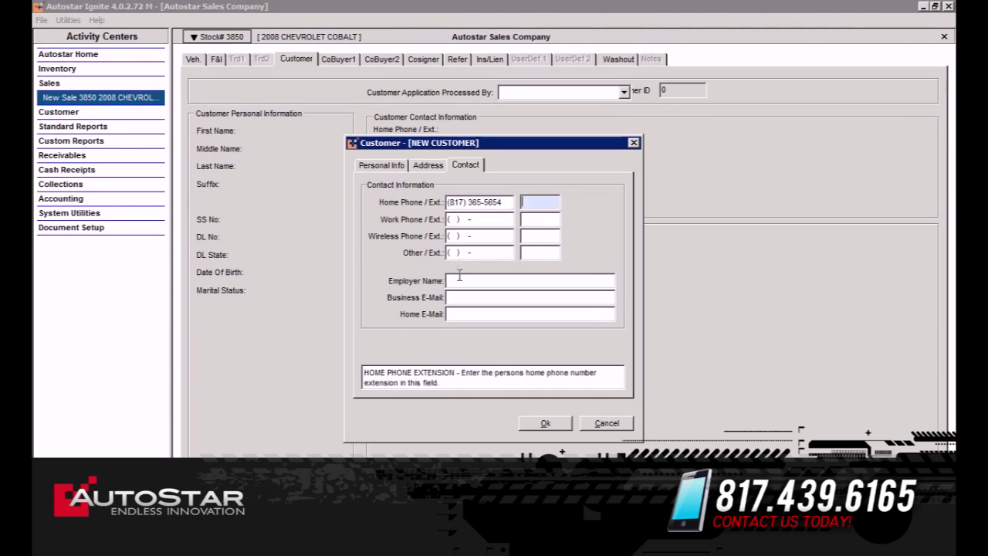
key(Tab)
key(Tab)
key(Tab)
key(Tab)
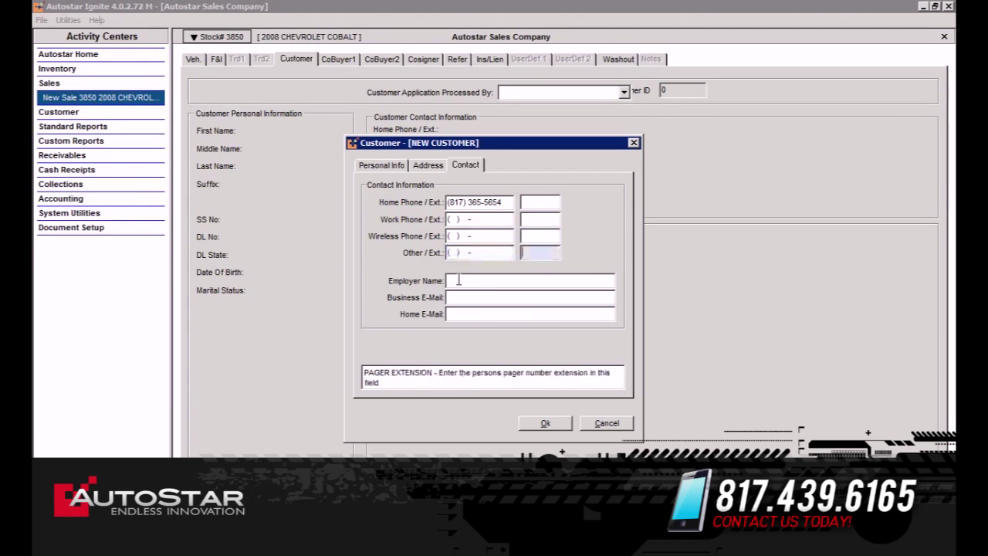
text(LO)
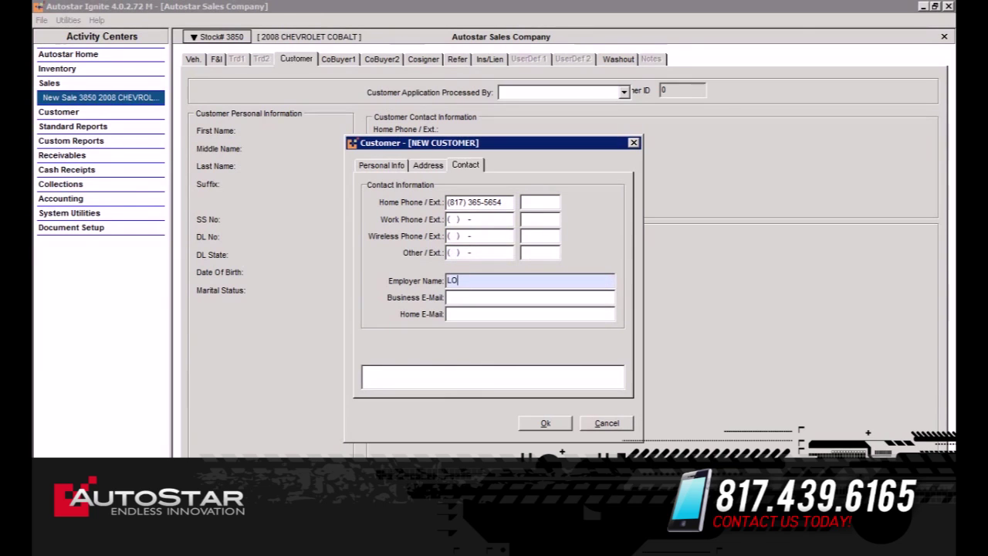
text(WES)
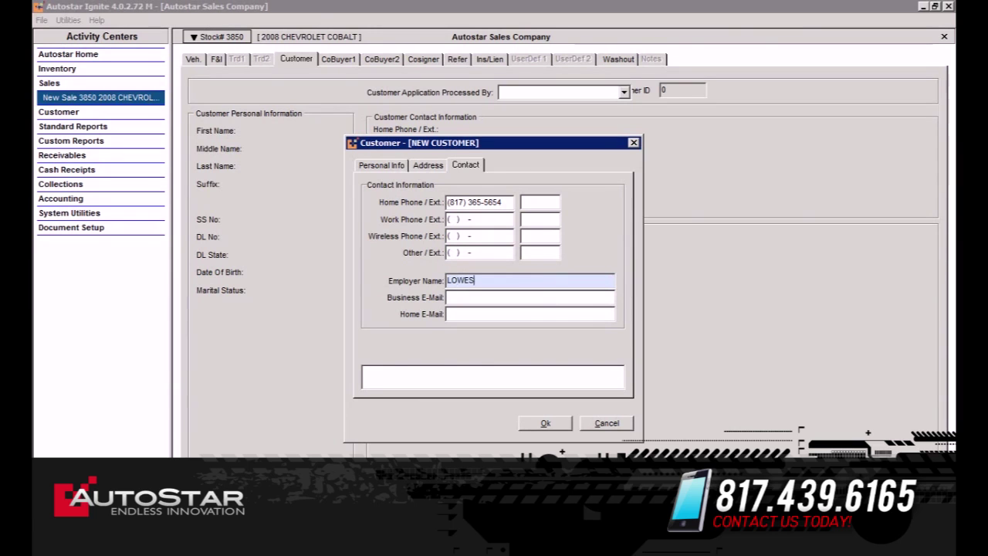
key(Tab)
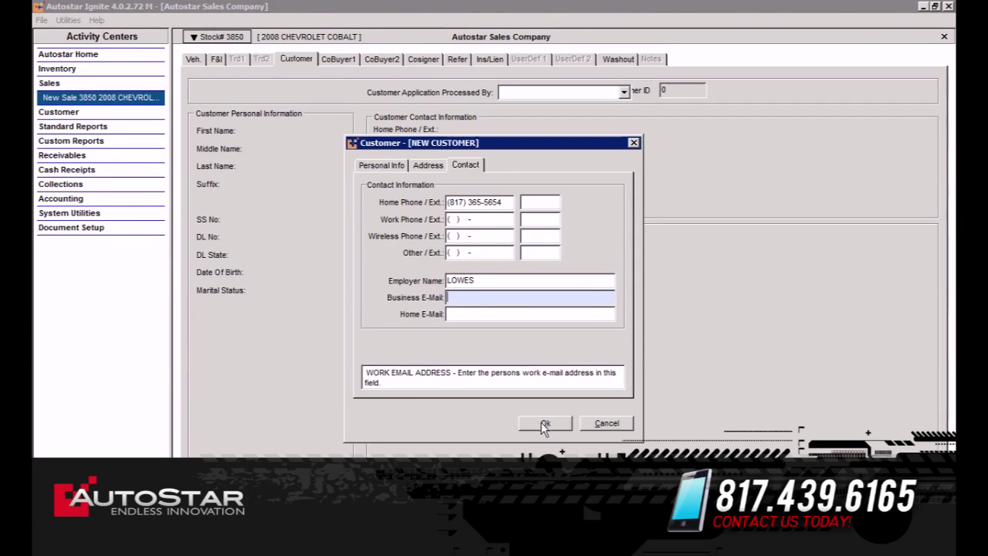
click(544, 424)
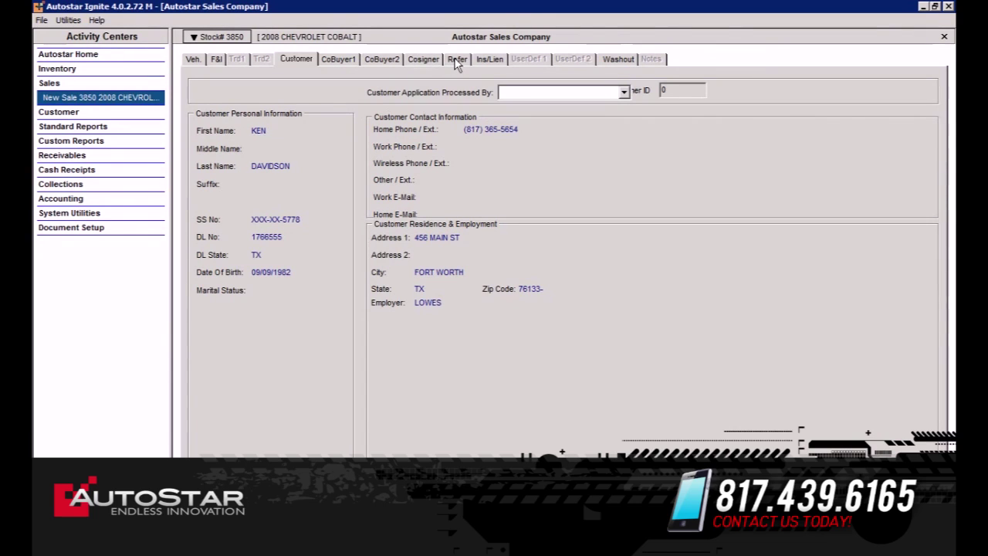
Review the sale's insurance details, then show its F&I terms: $8,000.00 price, $1,000.00 down, 19.9% over 78 bi-weekly payments.
click(487, 62)
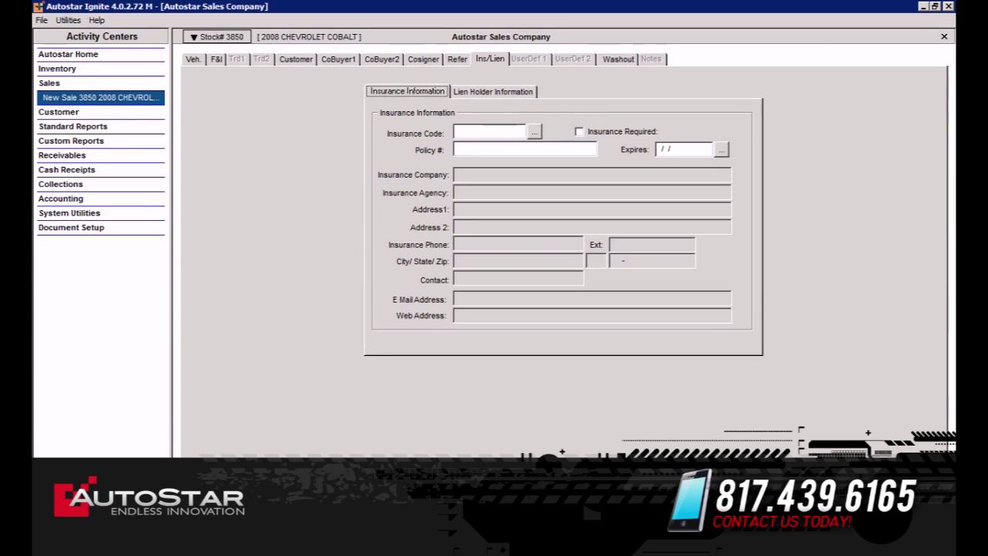
click(217, 59)
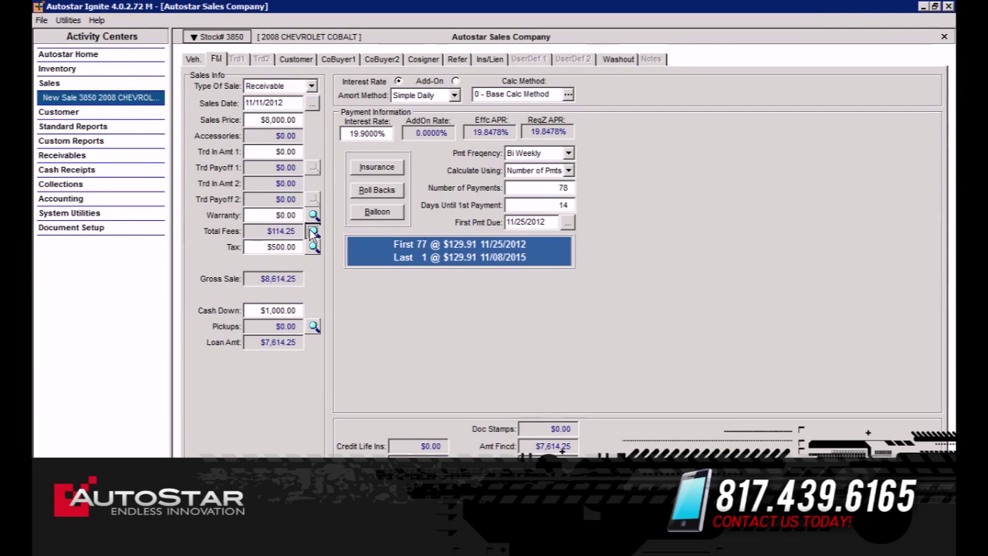
click(314, 231)
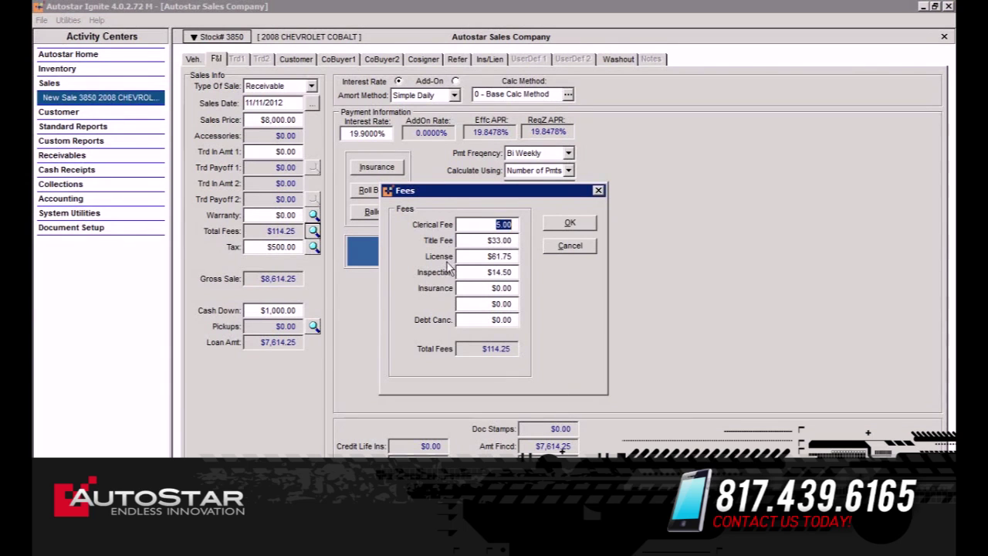
click(569, 222)
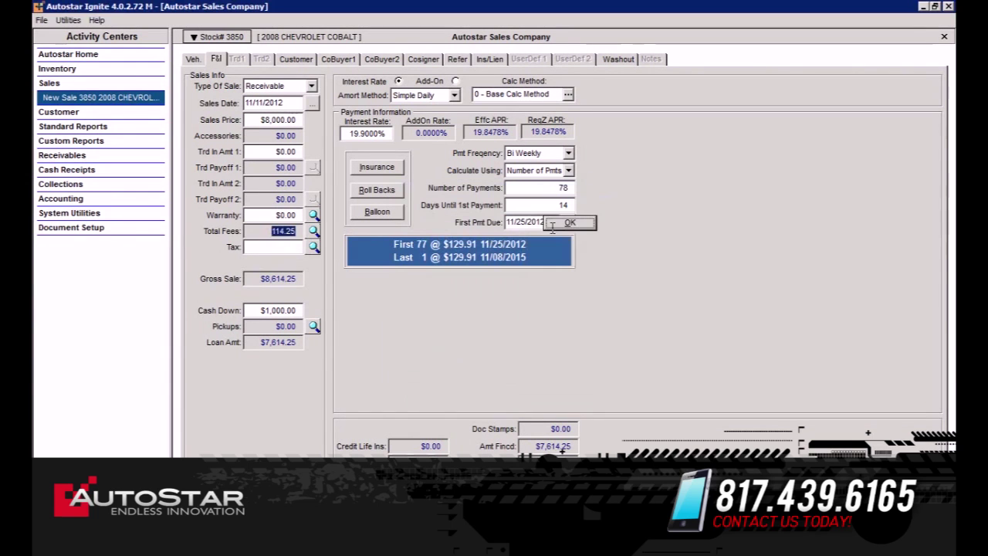
click(314, 247)
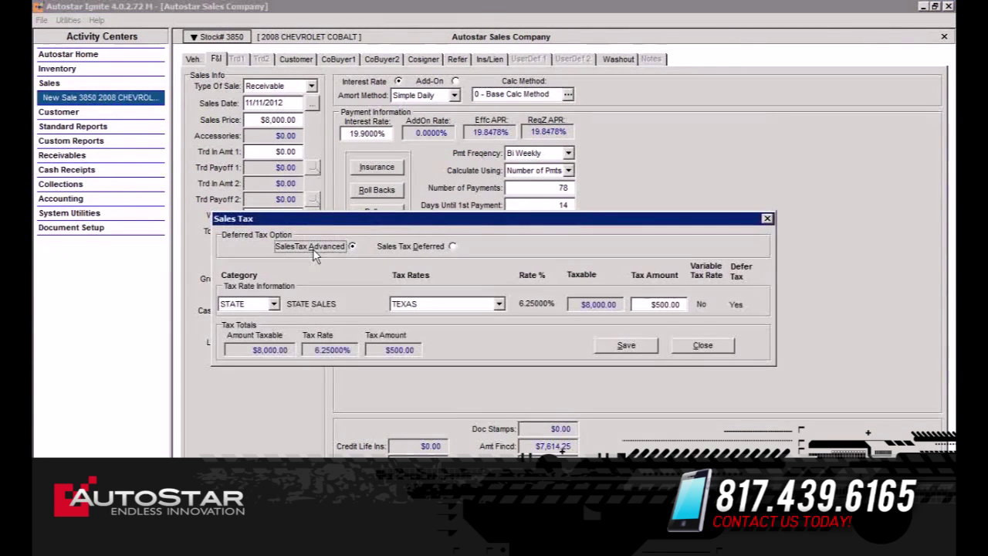
click(702, 346)
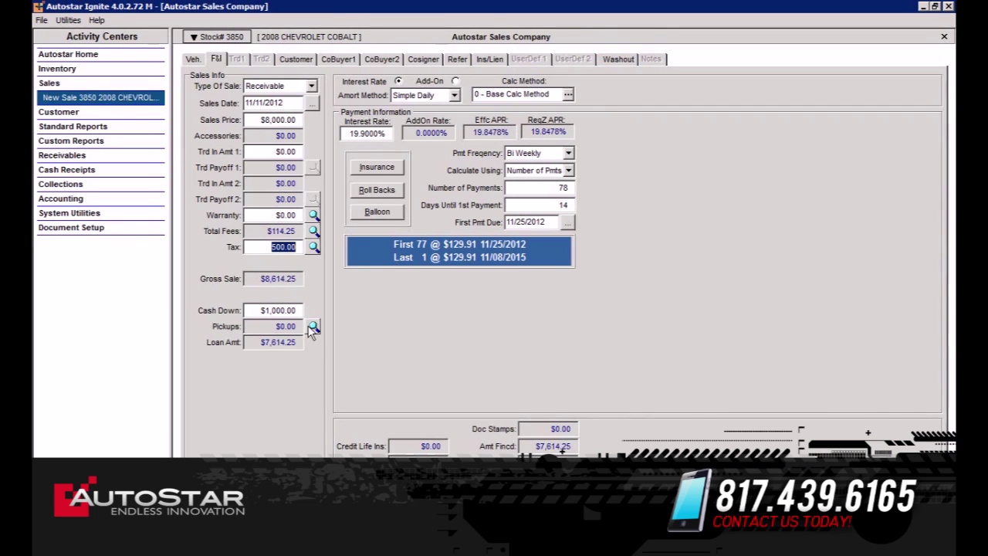
click(455, 95)
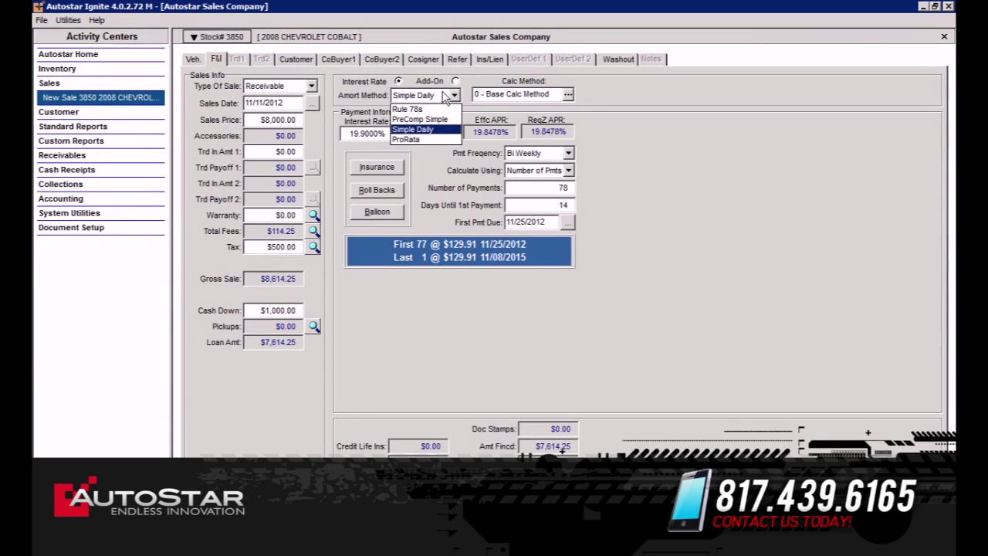
click(374, 95)
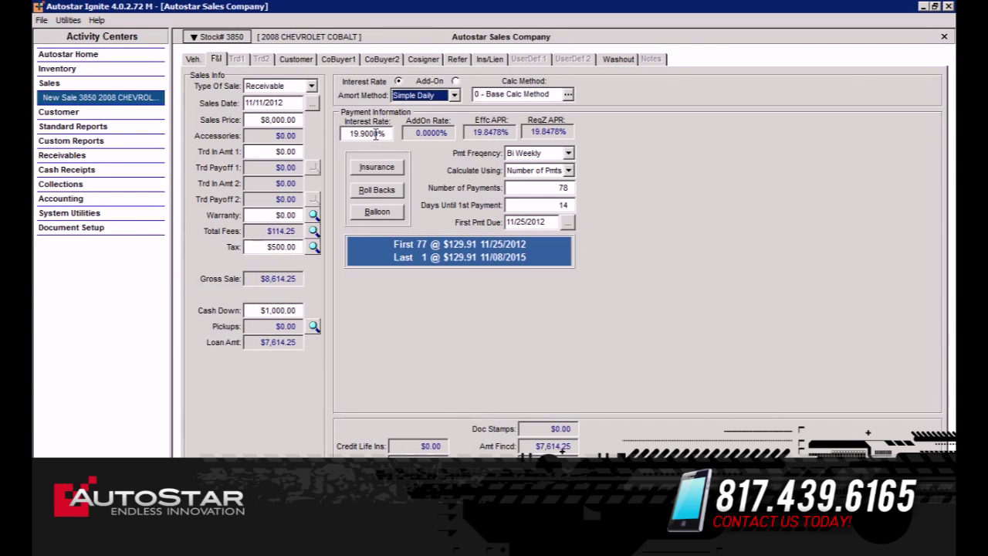
click(572, 155)
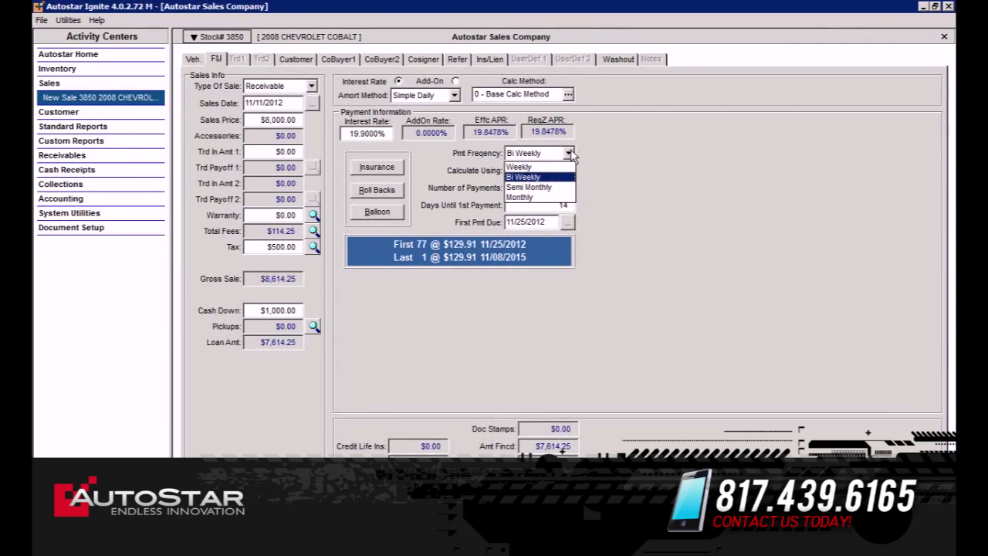
click(619, 157)
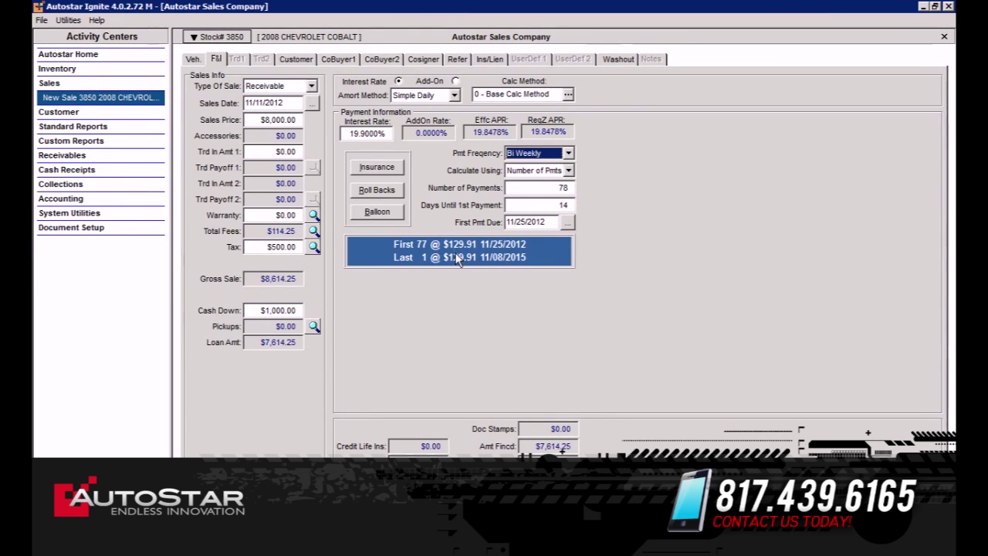
From the Washout view, record the $1,000.00 down payment with payment code CASH and save it.
click(621, 61)
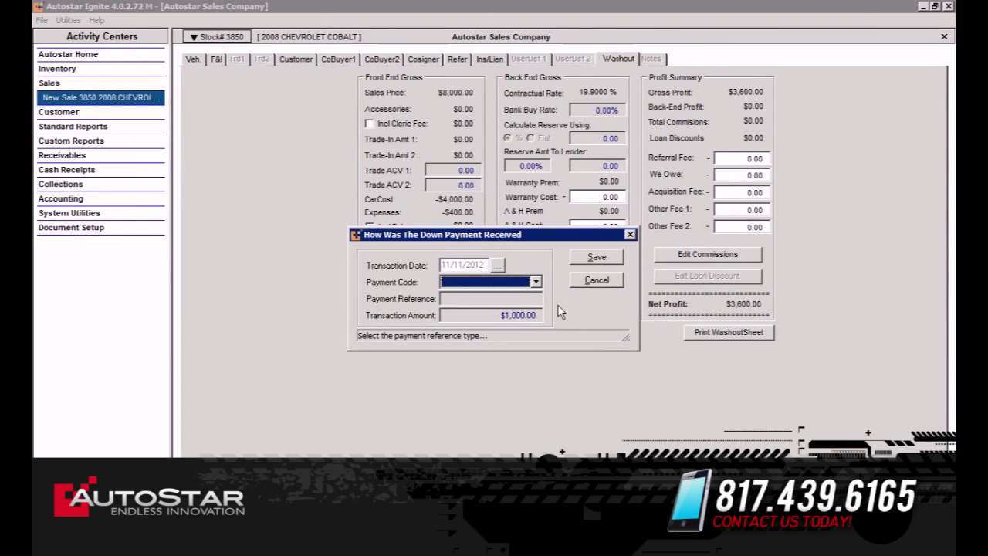
click(537, 282)
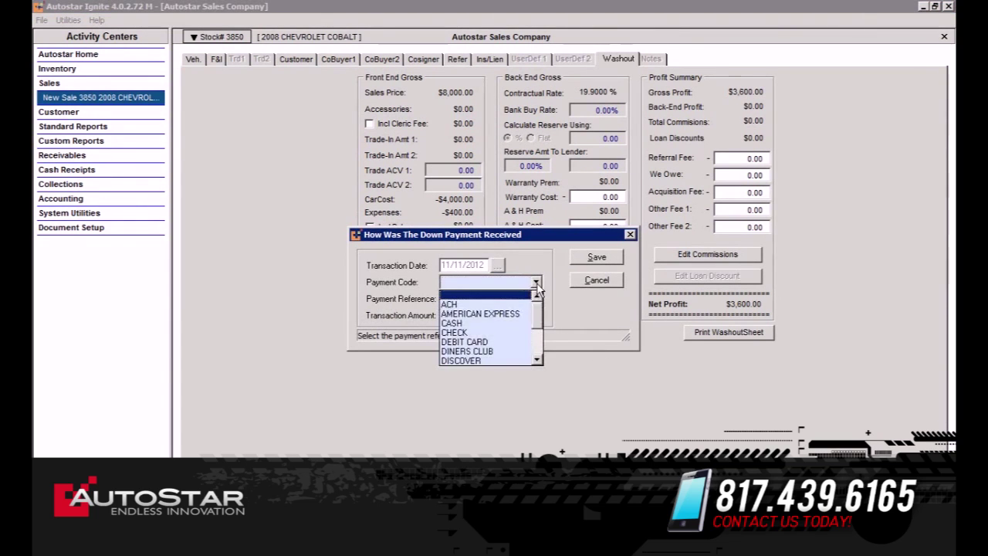
click(505, 330)
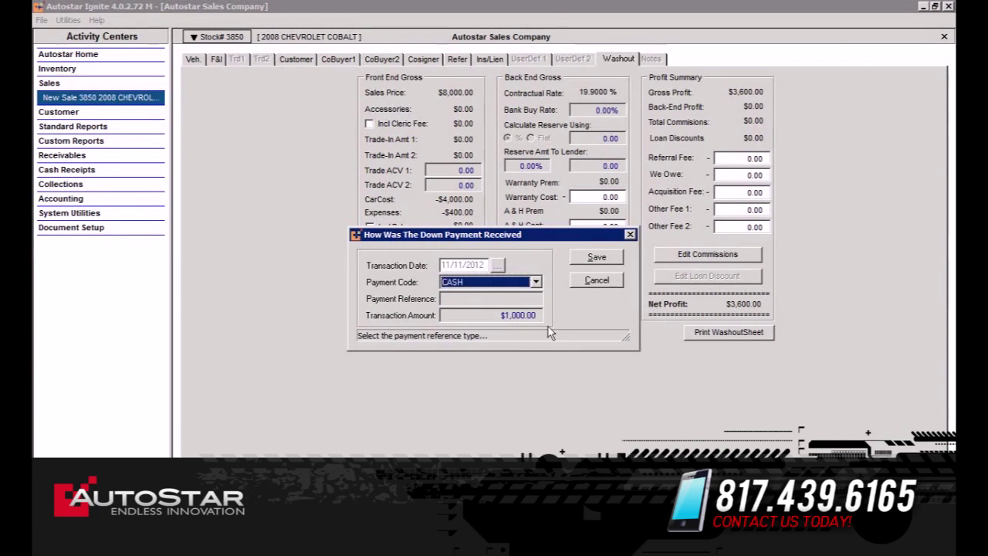
click(596, 257)
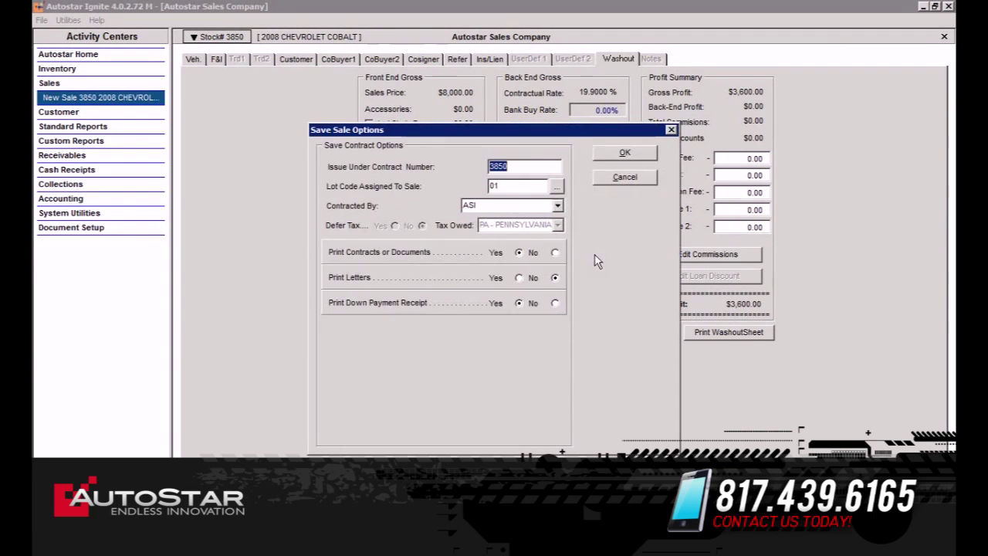
Save the sale without a down payment receipt and select the bhph in house deal document package.
click(624, 154)
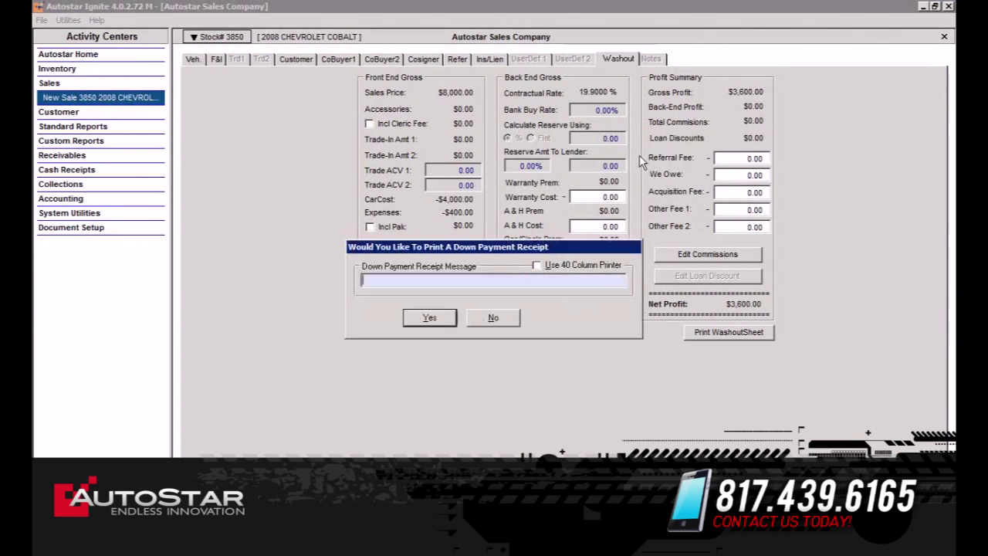
click(491, 317)
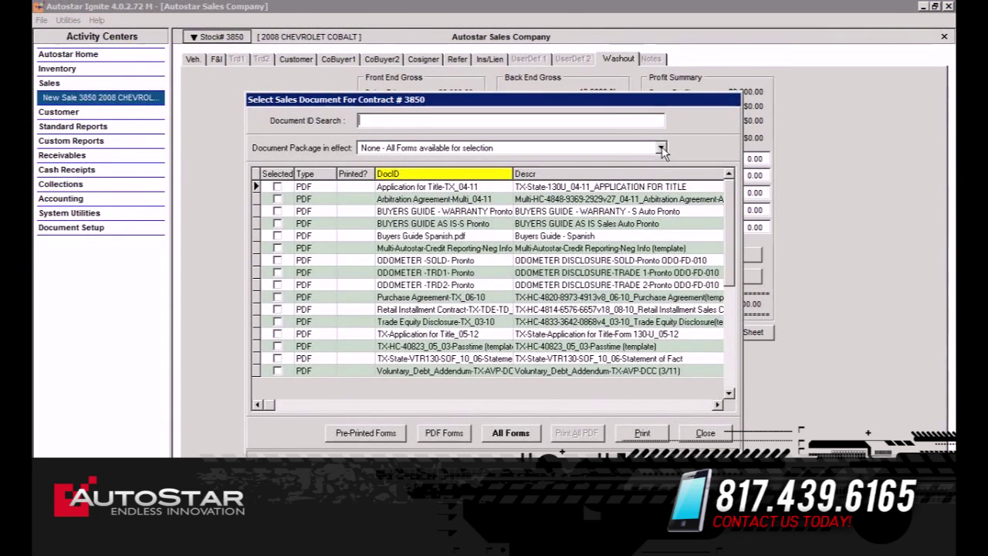
click(661, 148)
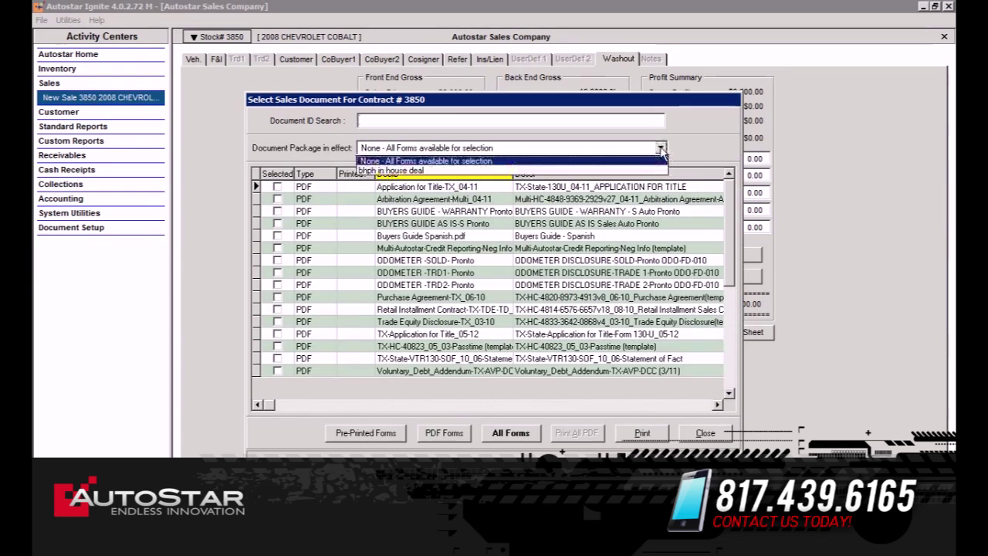
click(614, 170)
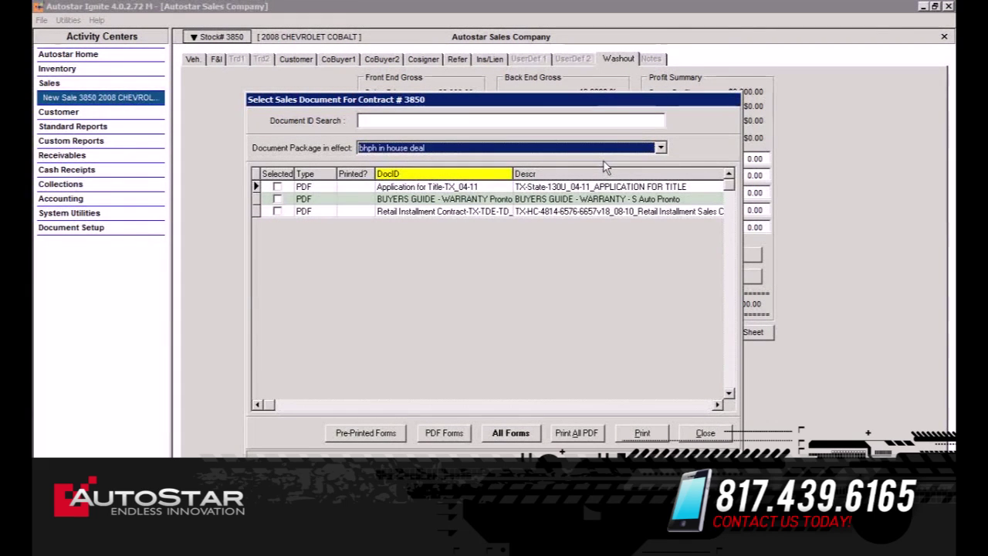
Generate all the package's PDFs, confirming the form and warranty questions, and open the resulting contract PDF.
click(576, 434)
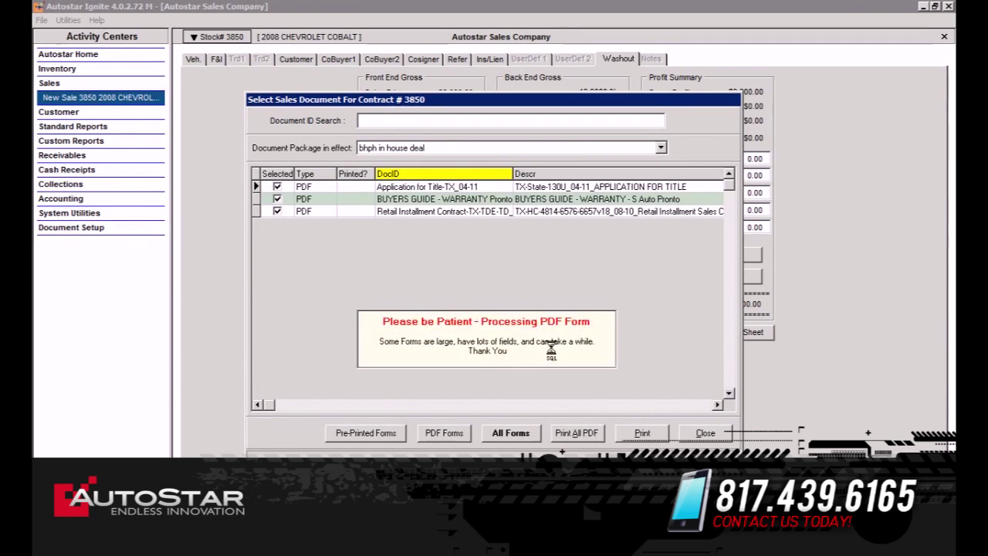
click(568, 393)
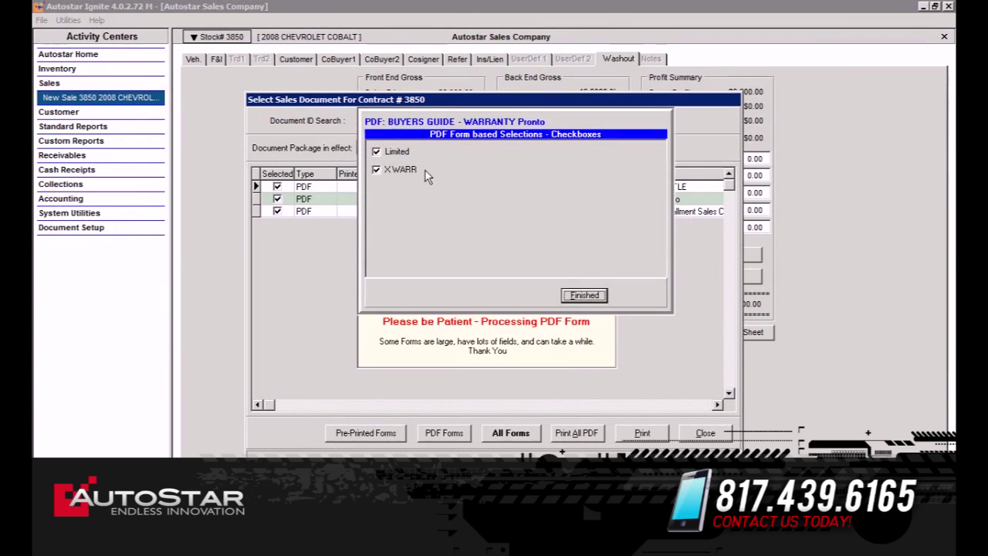
click(583, 296)
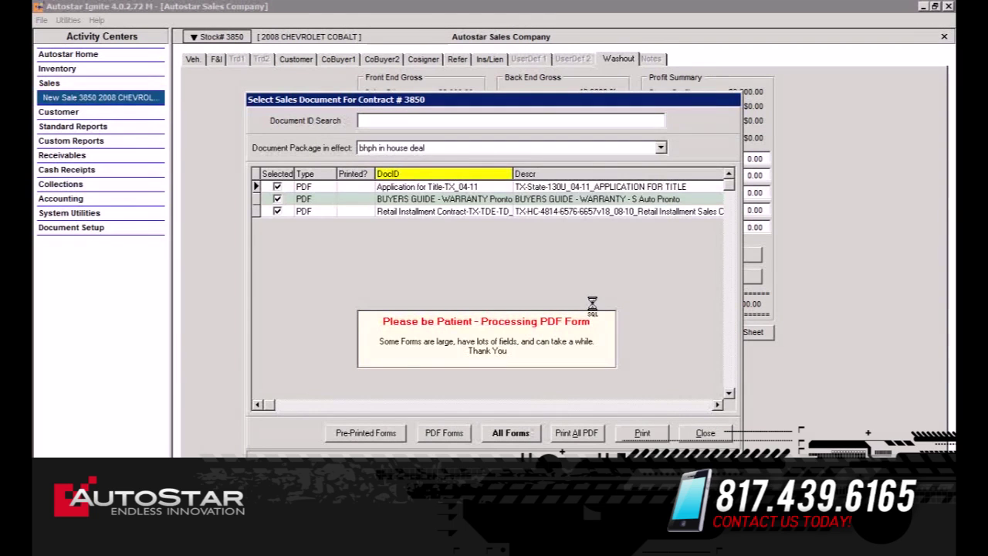
click(569, 394)
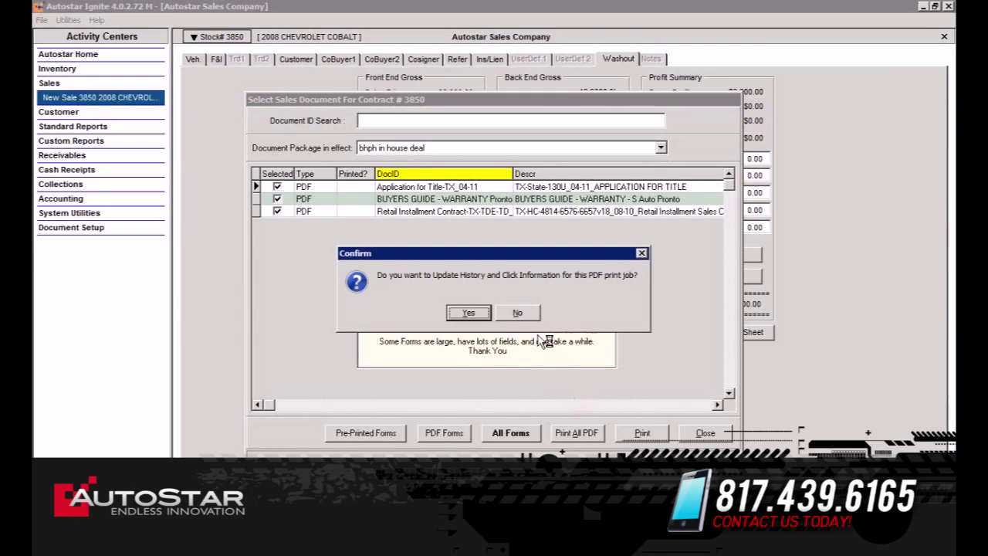
click(520, 313)
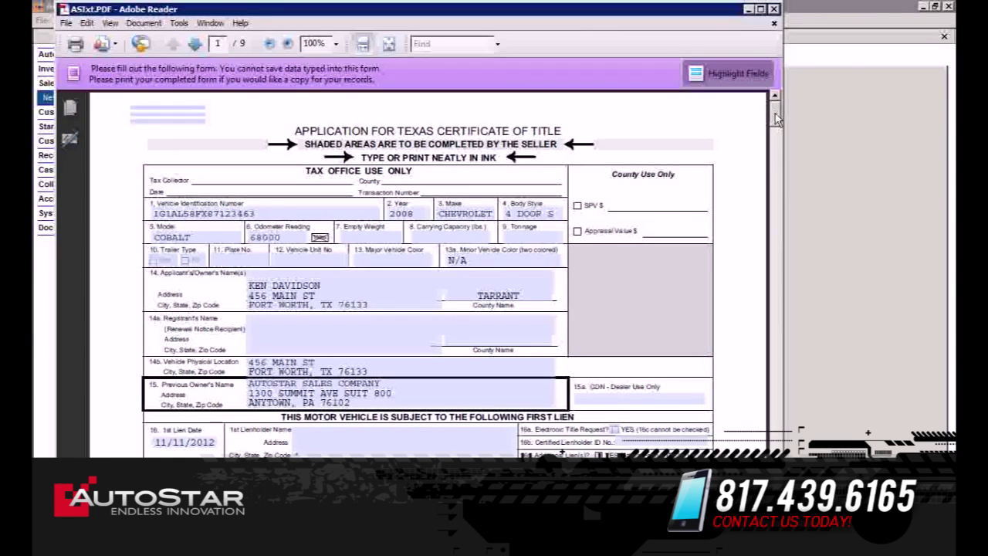
Scroll through the 9-page deal PDF, close Adobe Reader, and confirm updating the print history.
drag(776, 120, 791, 311)
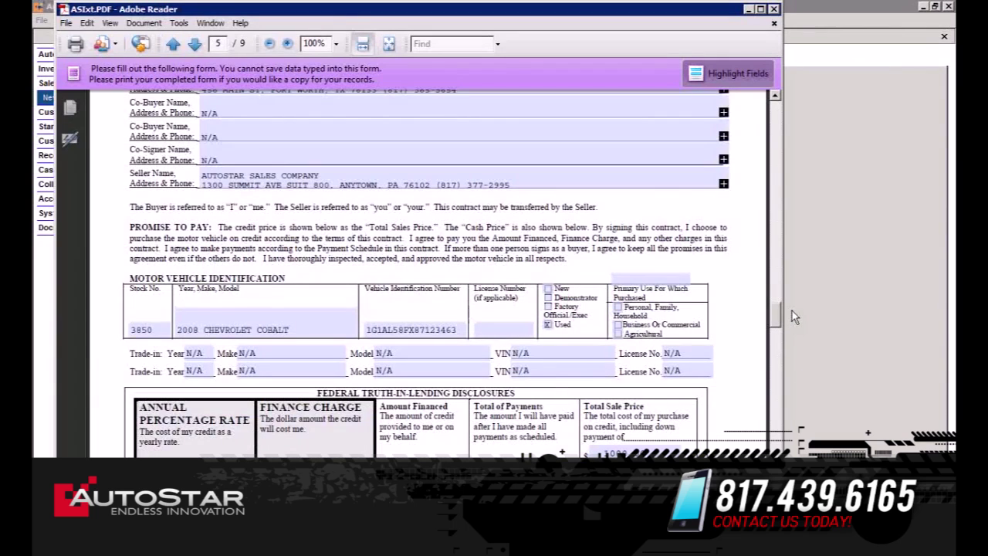
click(774, 9)
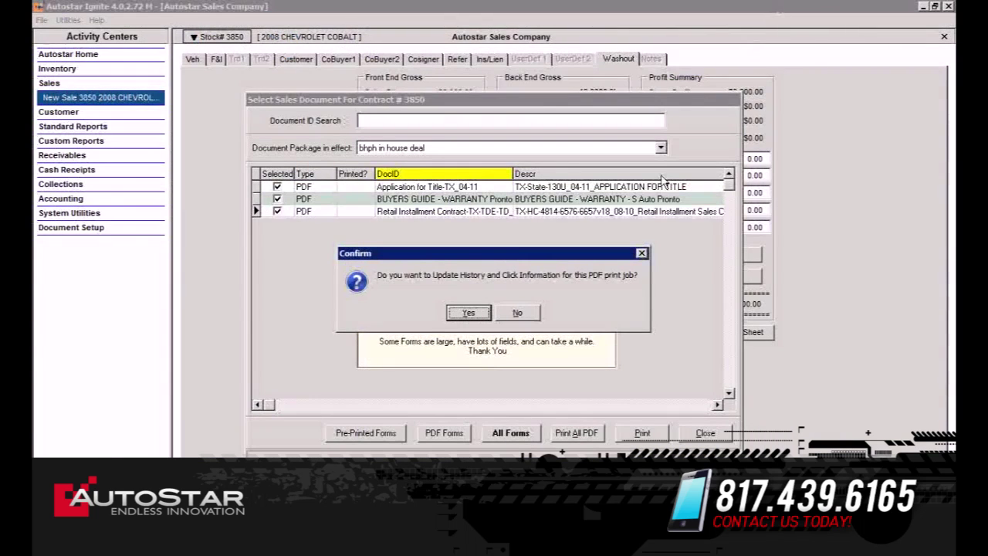
key(Return)
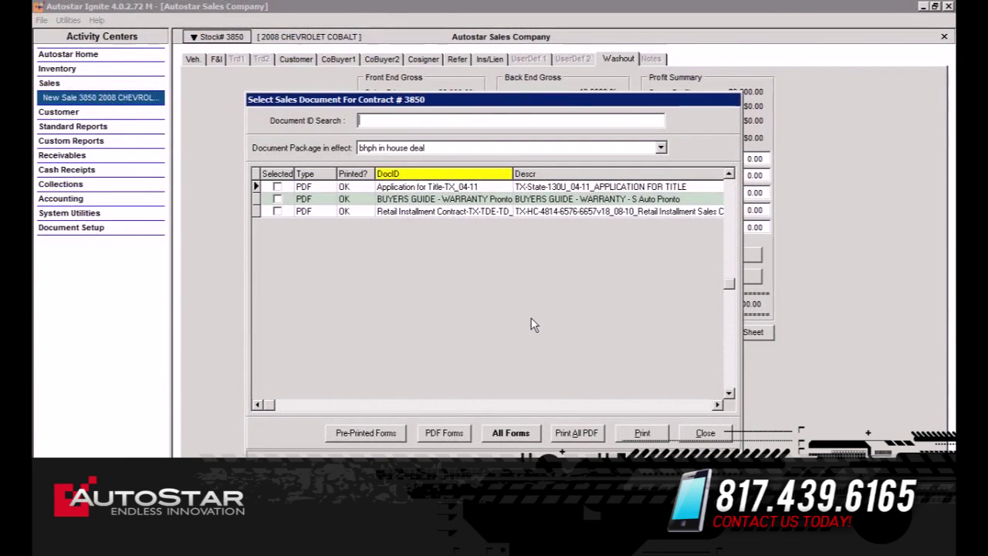